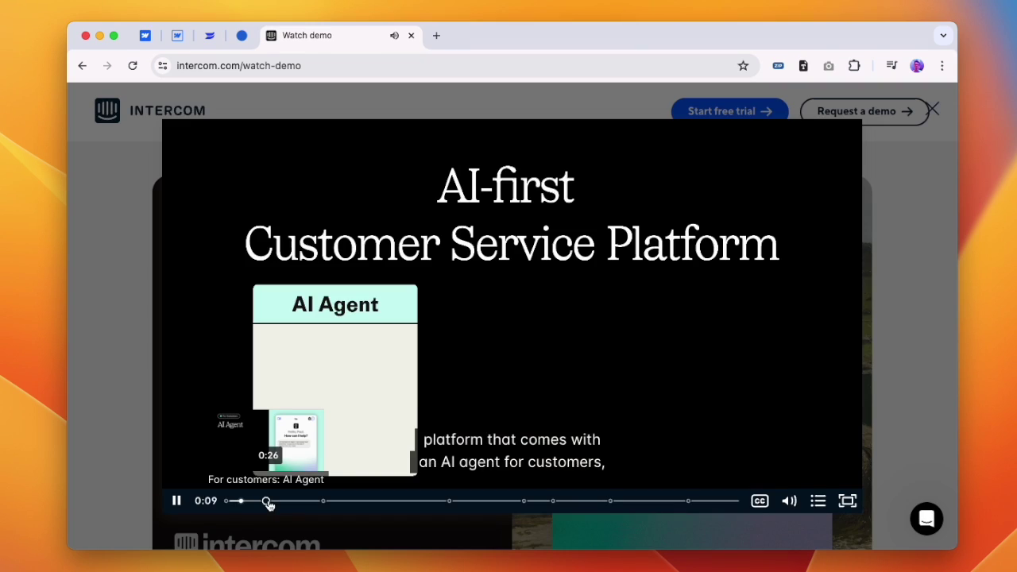
Jump the demo video to 0:24, then to the My Services and Digital Launches chapters.
click(268, 501)
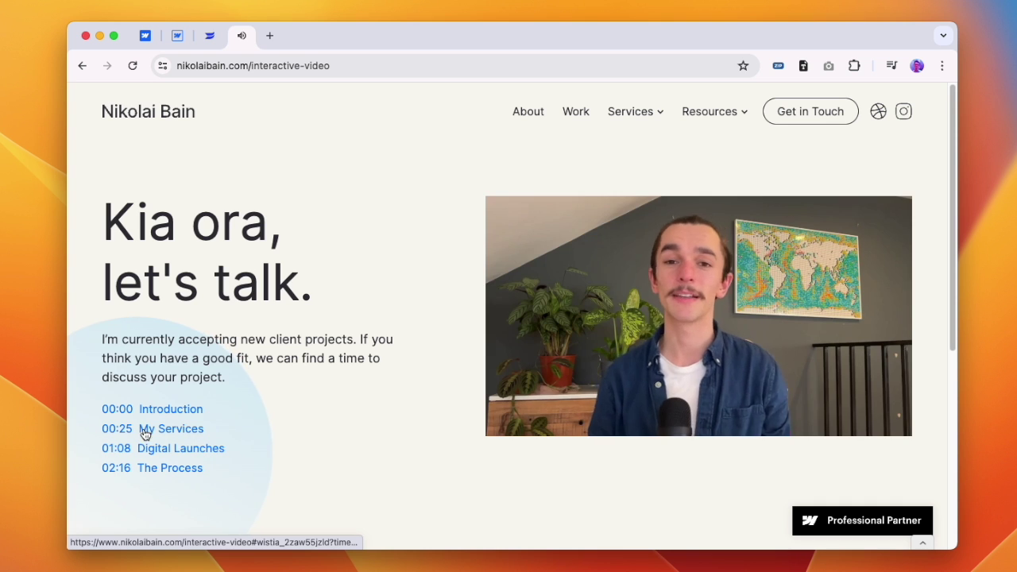
click(143, 429)
click(202, 449)
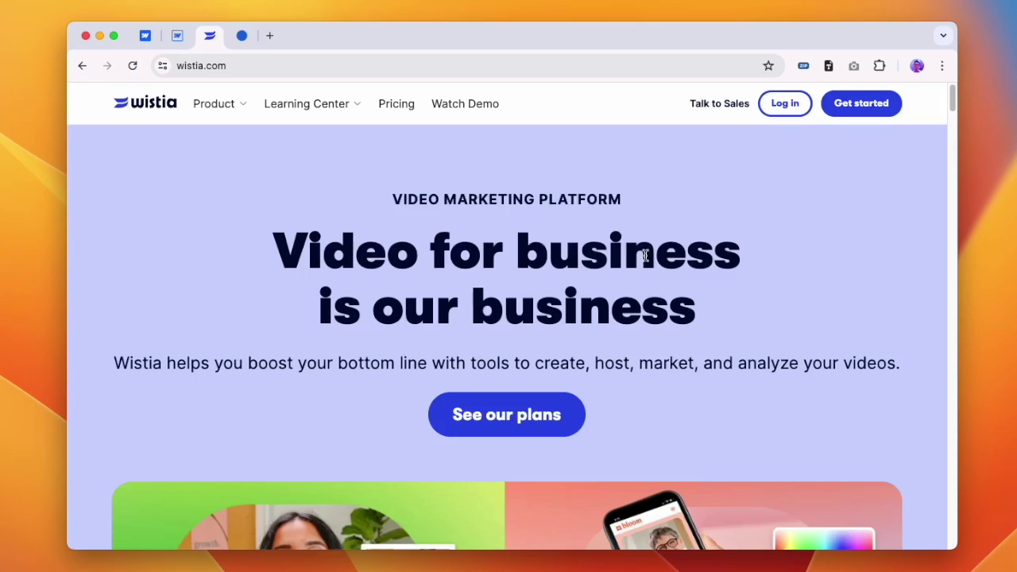
Play the showcase video on Wistia's homepage.
scroll(646, 255, down, 5)
scroll(646, 255, up, 1)
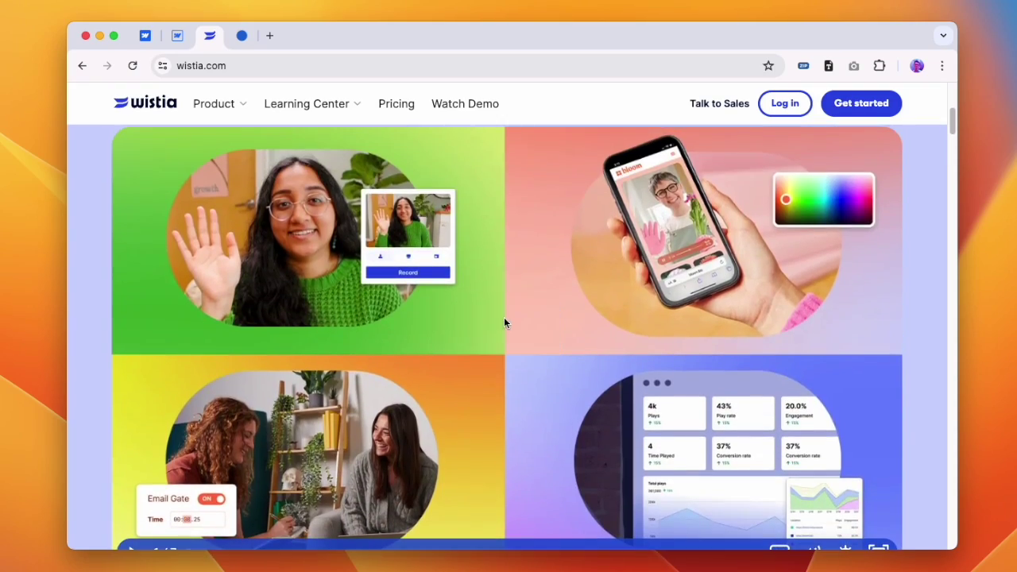
click(504, 322)
scroll(540, 318, down, 2)
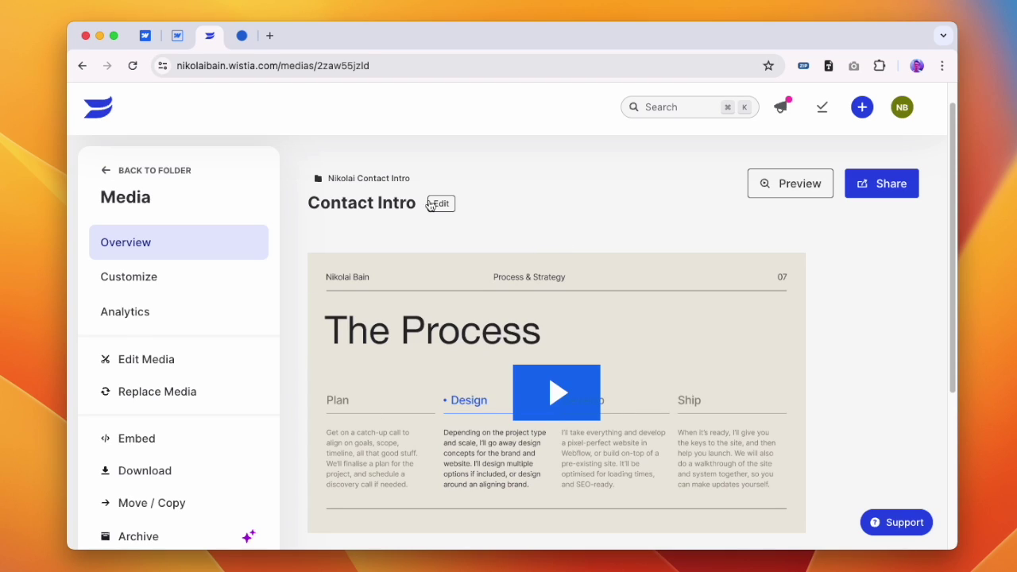
Open Contact Intro's customization options, view Appearance, then go to the Thumbnail settings.
click(188, 284)
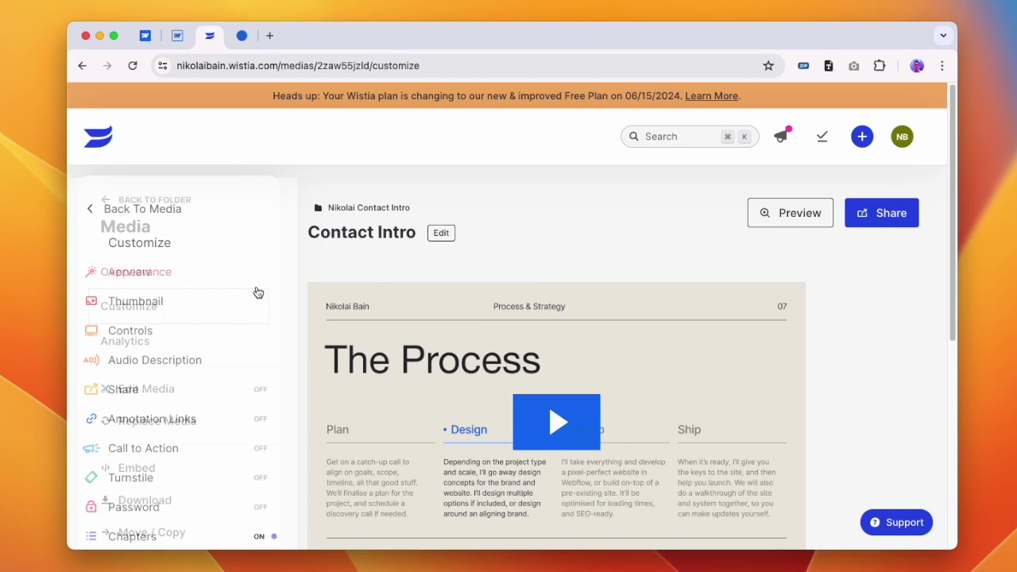
scroll(378, 287, down, 2)
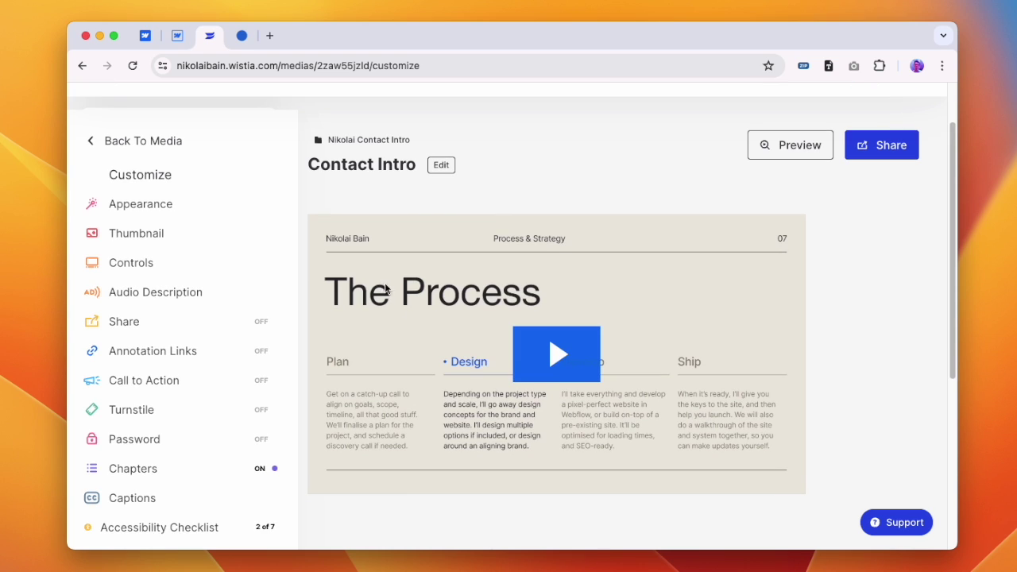
click(145, 204)
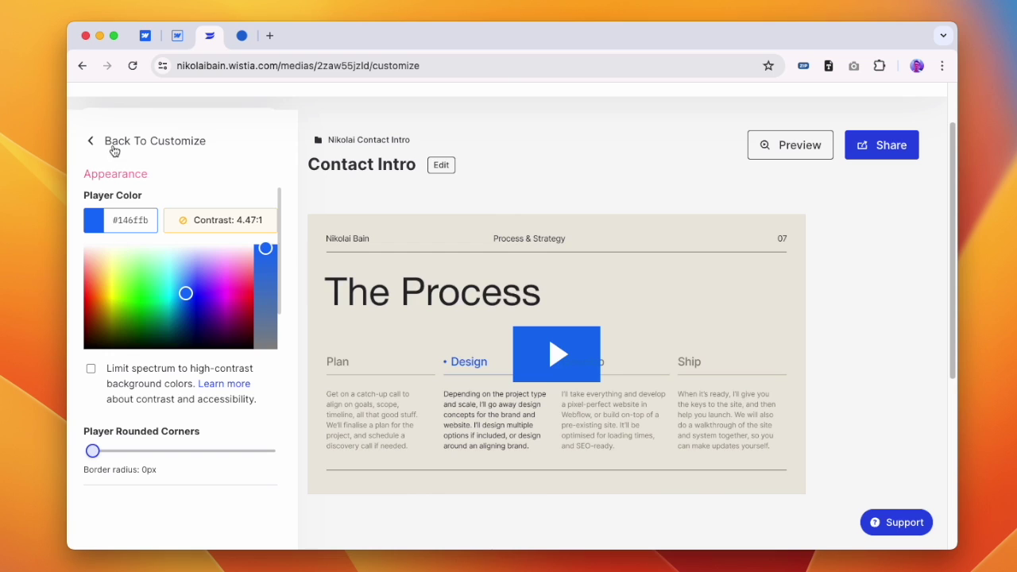
click(114, 148)
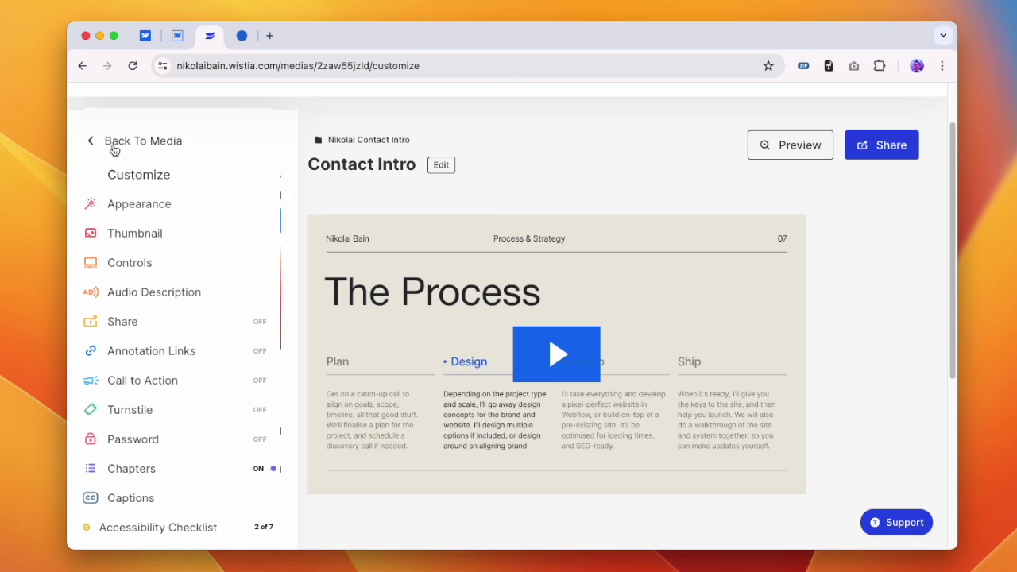
click(137, 234)
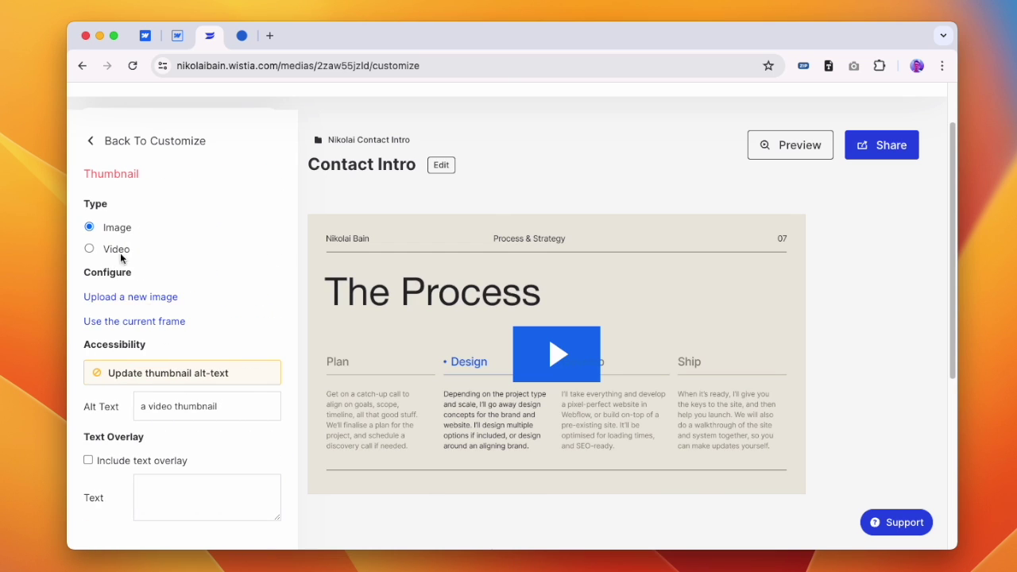
Switch the thumbnail type to Video, set its end time to 0:03.50, and save.
click(115, 249)
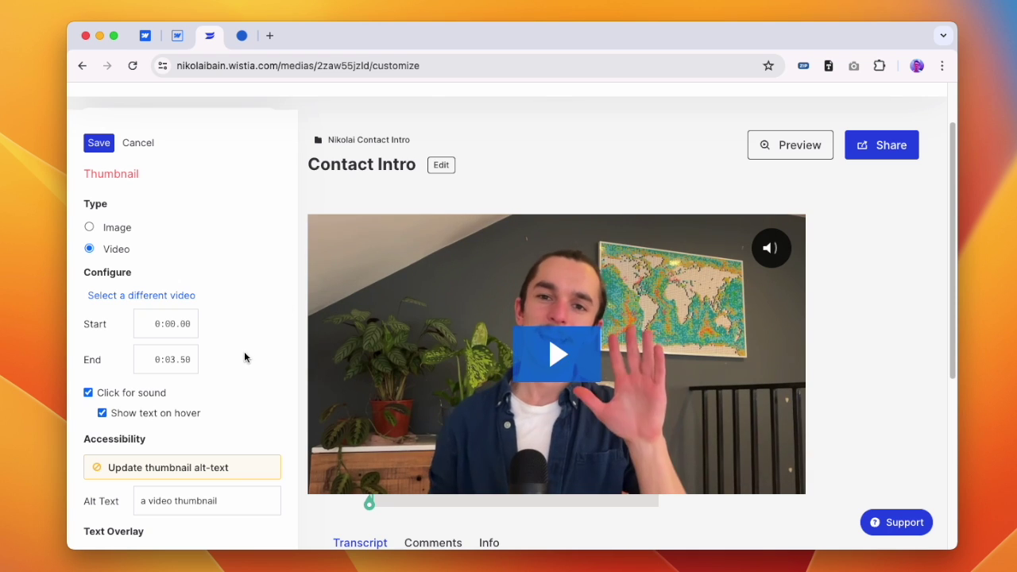
click(170, 360)
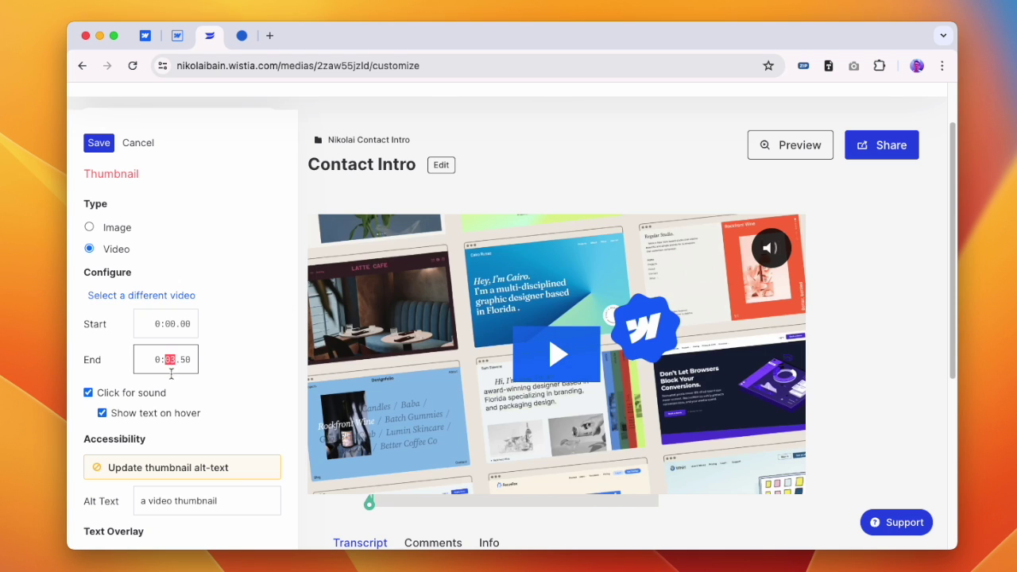
key(Right)
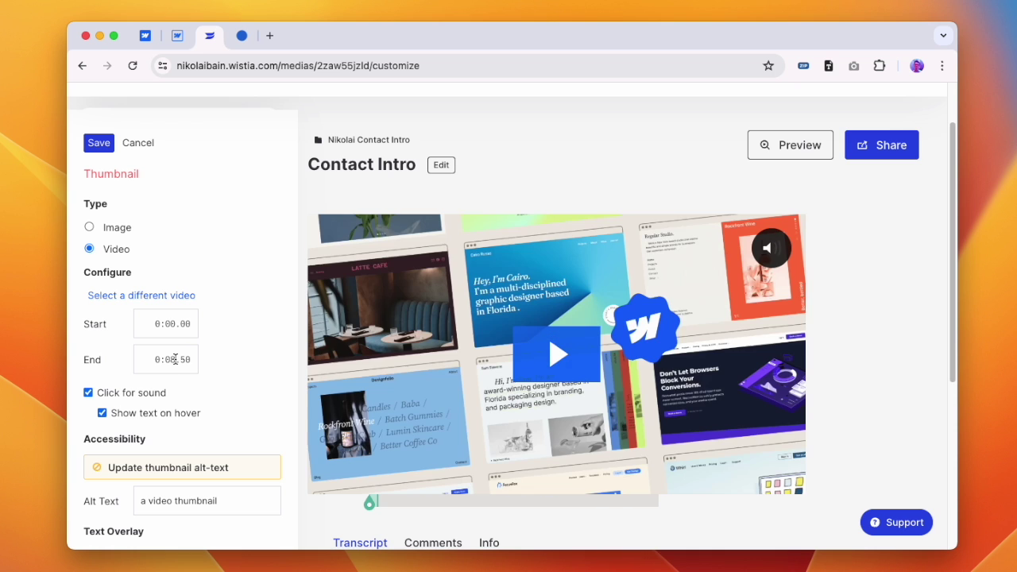
click(234, 302)
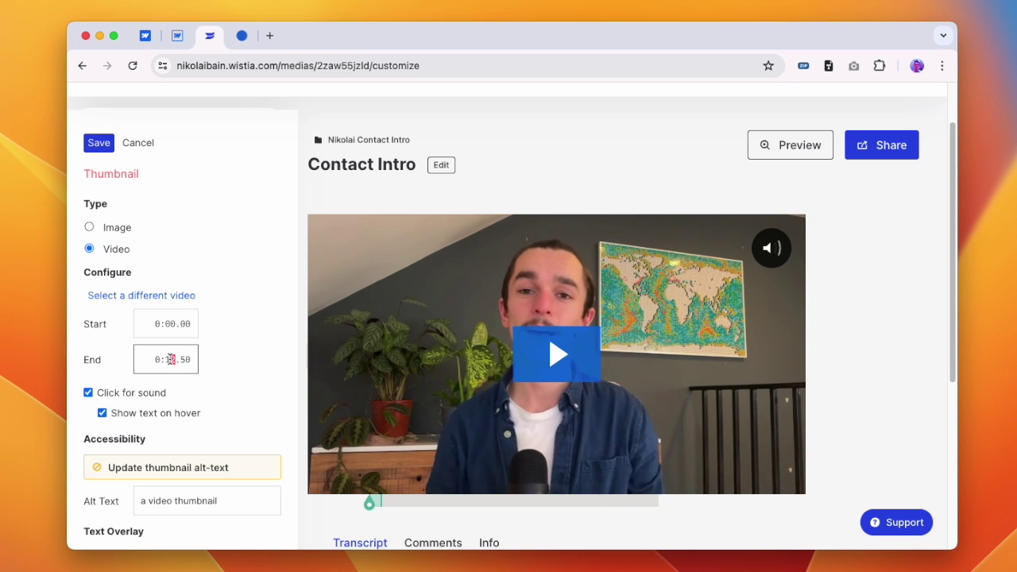
click(167, 359)
click(222, 248)
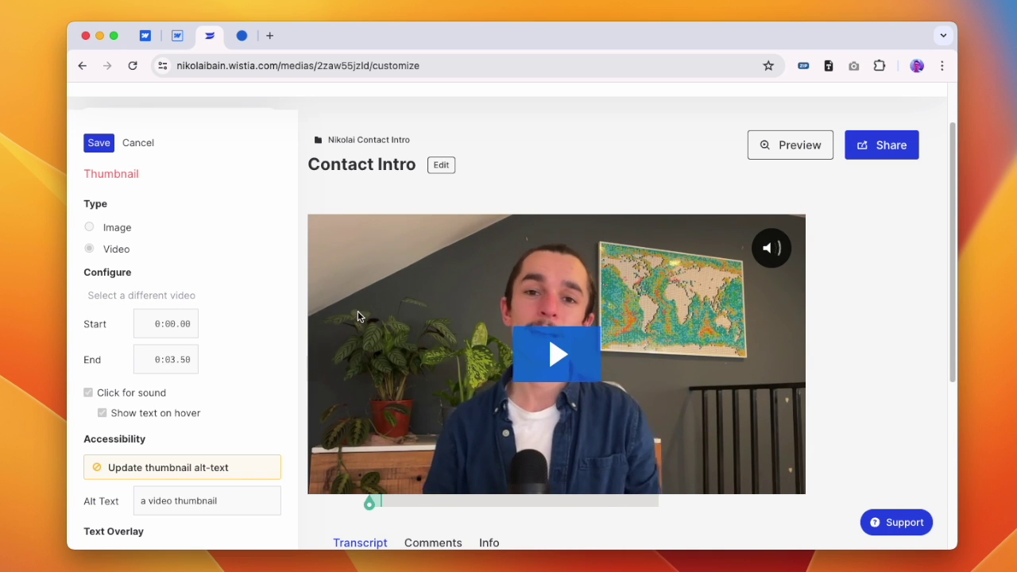
click(99, 144)
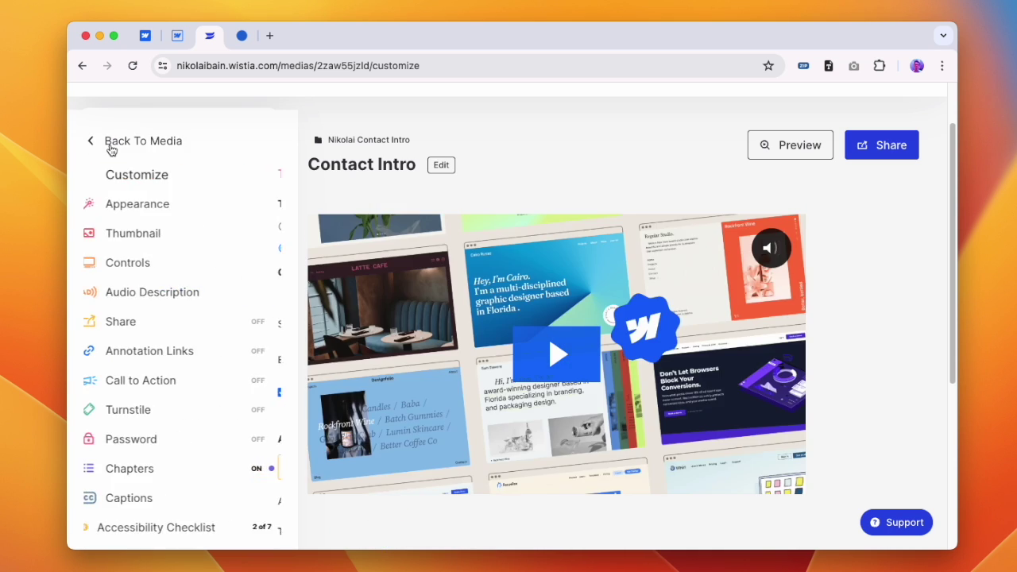
click(142, 275)
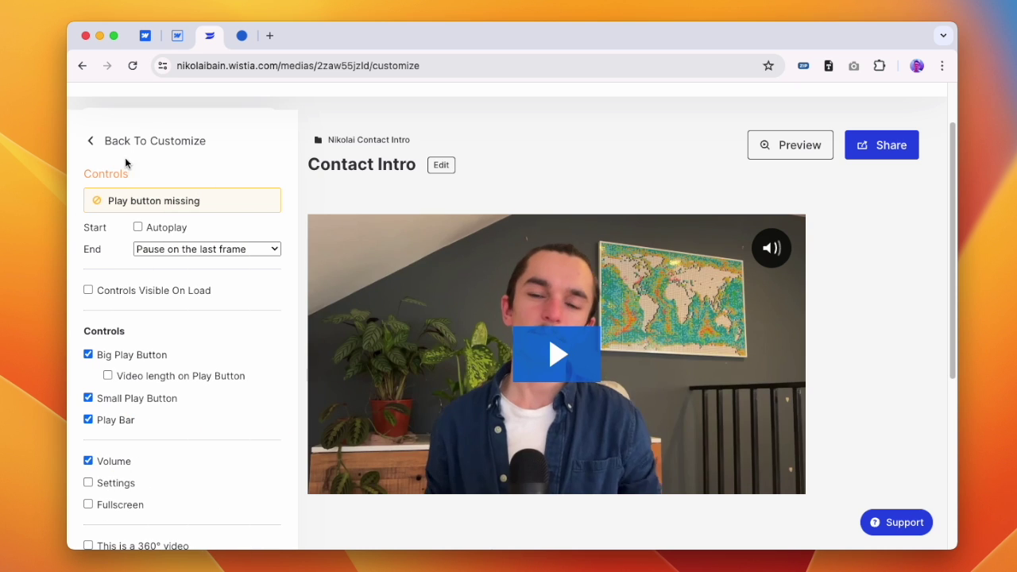
scroll(127, 291, down, 3)
scroll(159, 294, up, 5)
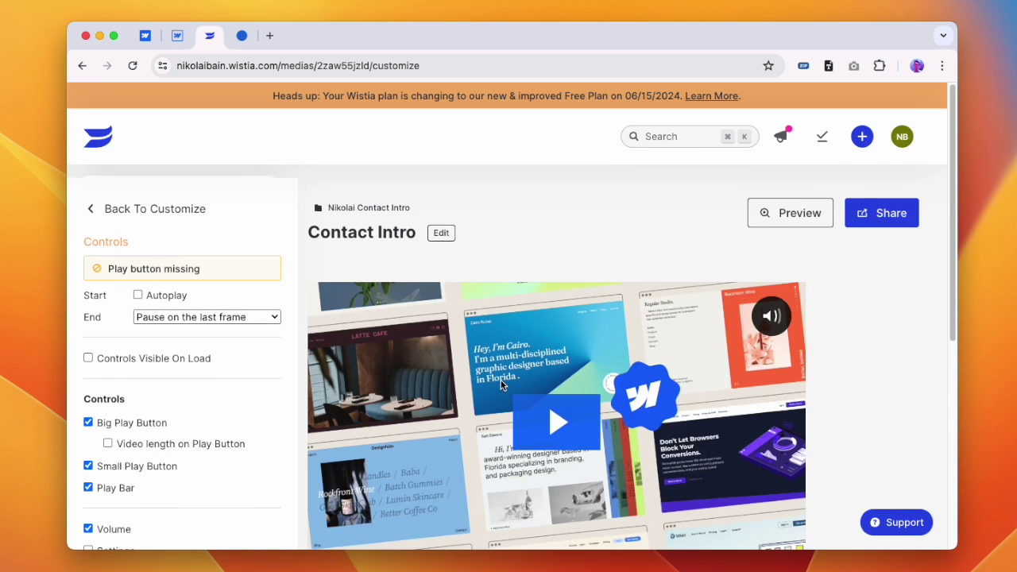
scroll(561, 338, down, 2)
click(561, 338)
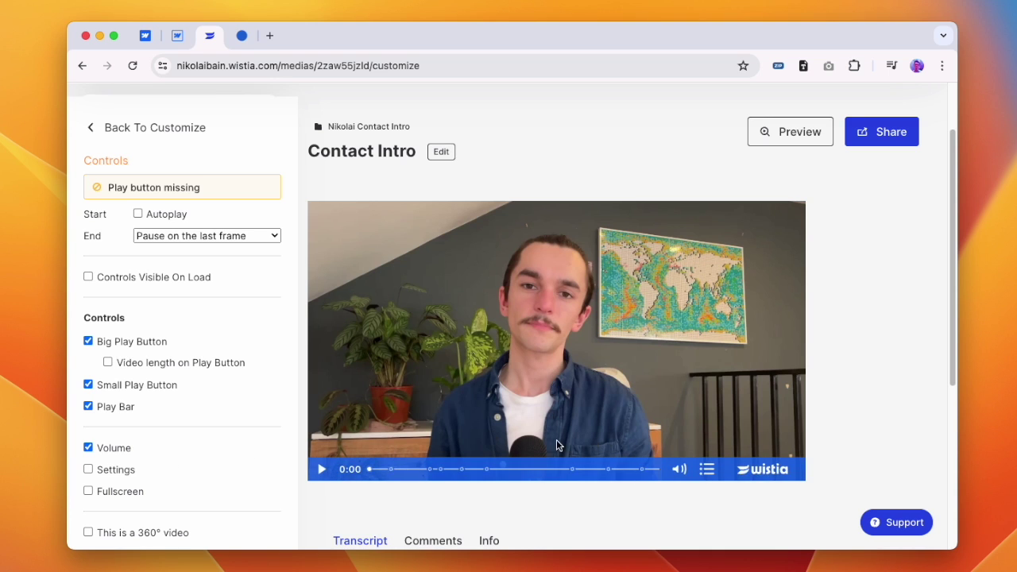
click(89, 491)
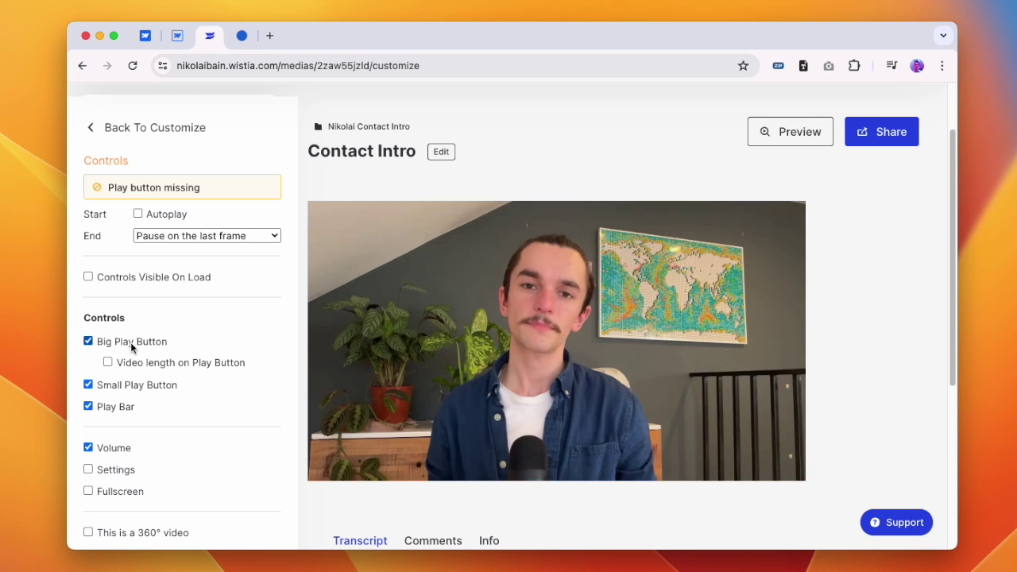
click(113, 131)
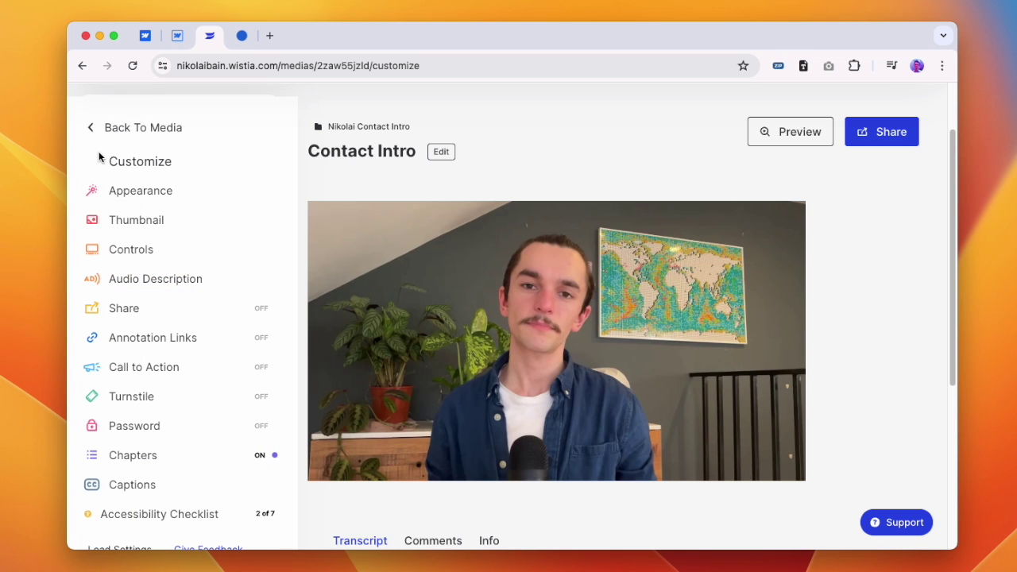
Open the Contact Intro chapters editor and add a new chapter after Next Steps.
click(149, 462)
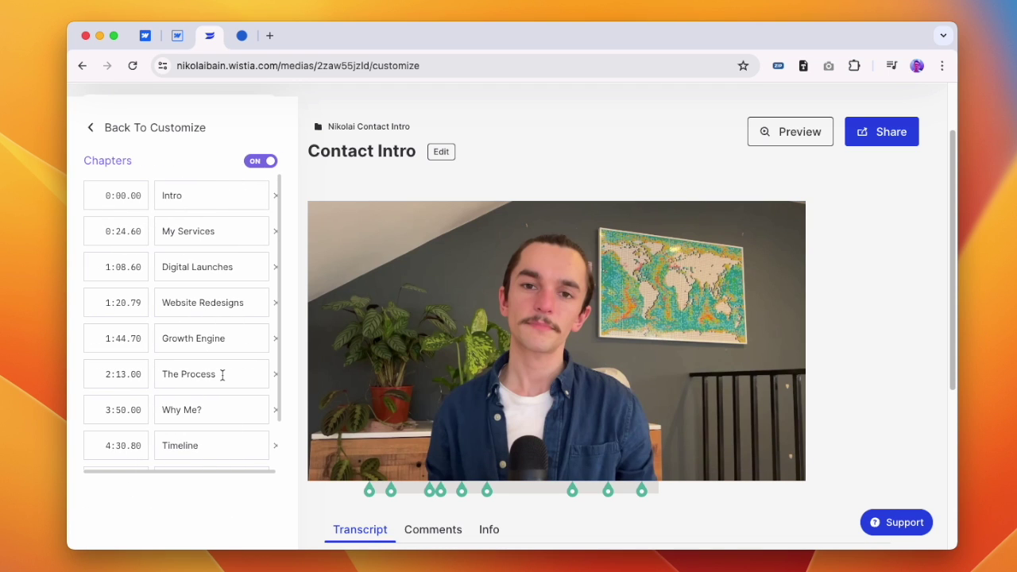
click(178, 36)
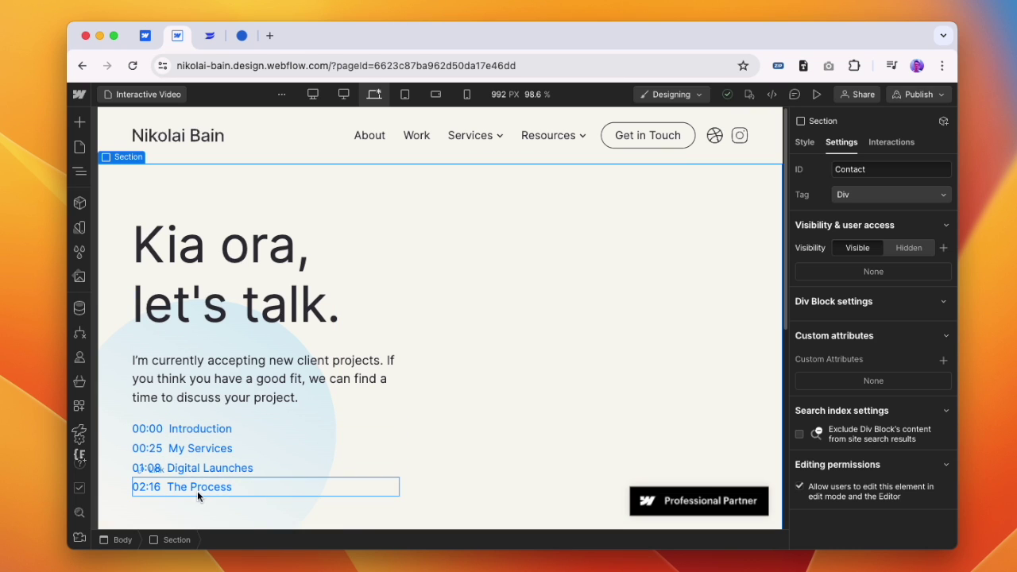
key(ctrl+Tab)
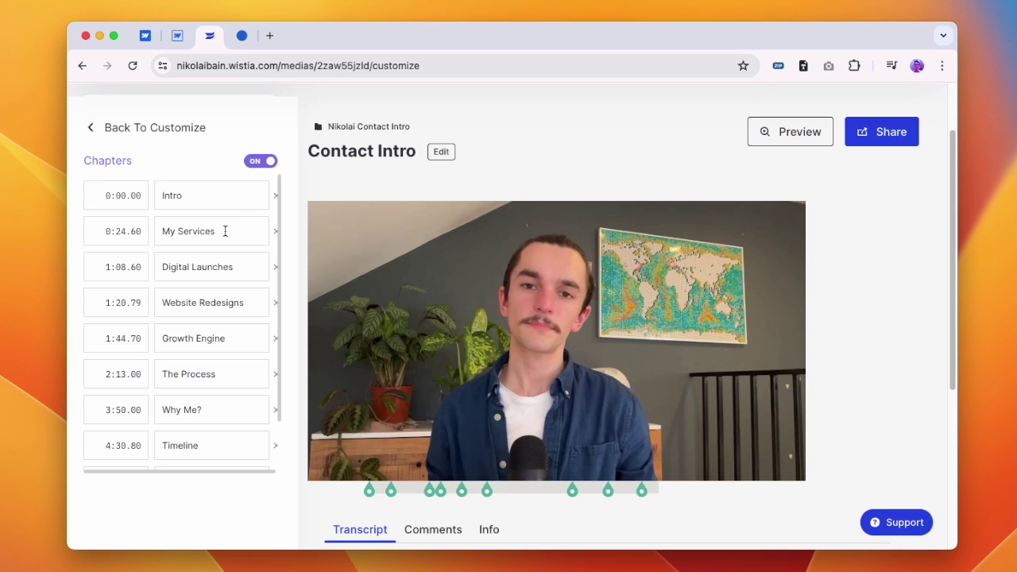
scroll(186, 447, down, 2)
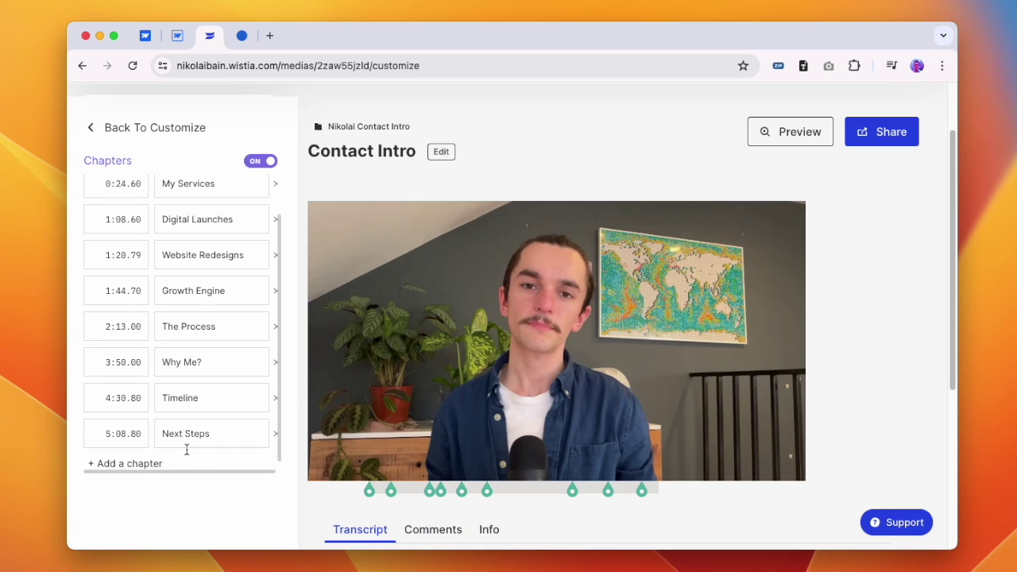
click(128, 457)
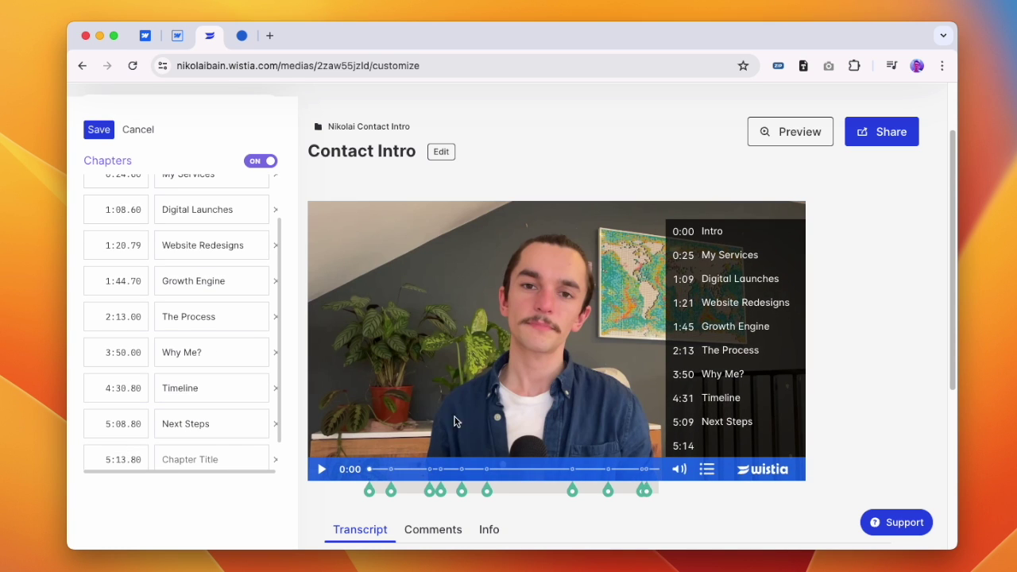
scroll(470, 419, down, 2)
scroll(491, 418, up, 1)
scroll(491, 418, up, 1)
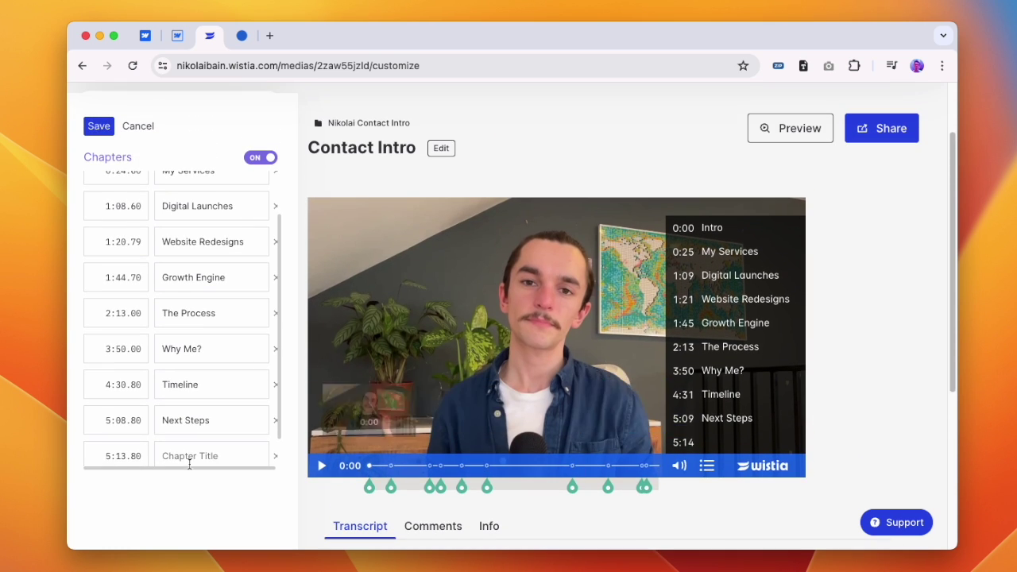
scroll(186, 445, down, 1)
Title the new chapter 'End' with start time 22, then delete it and save the chapters.
click(192, 429)
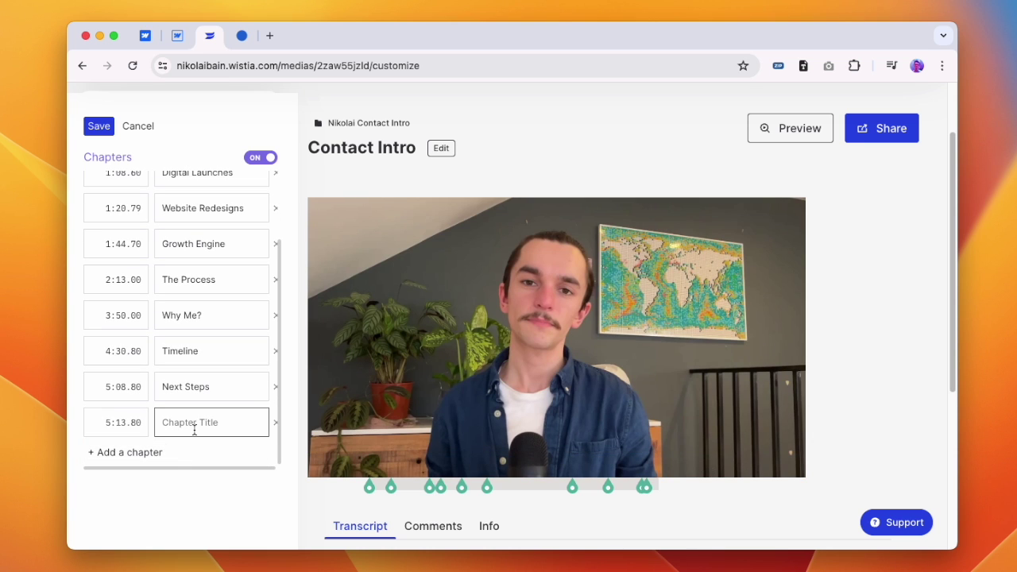
text(End)
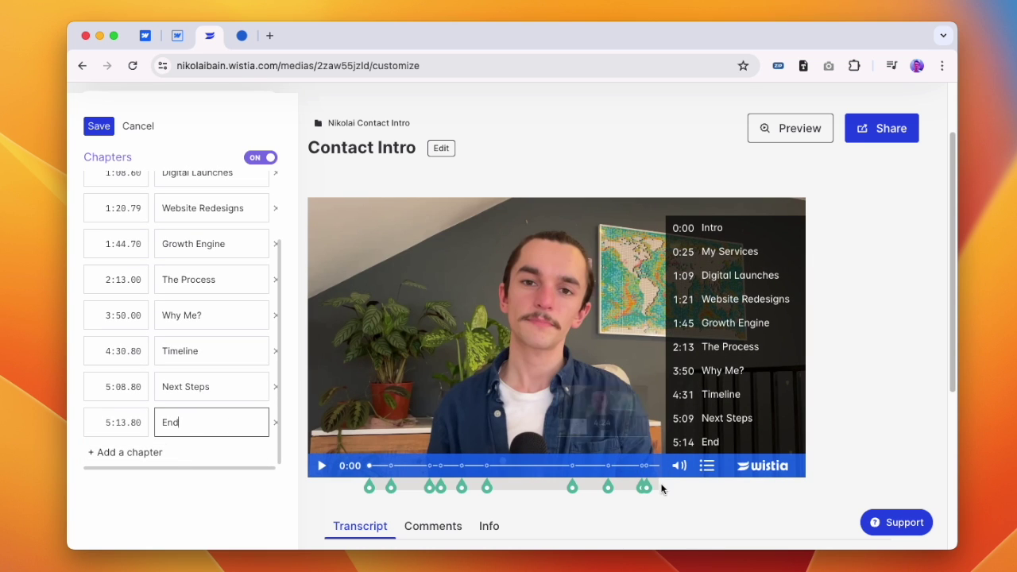
click(122, 422)
text(22)
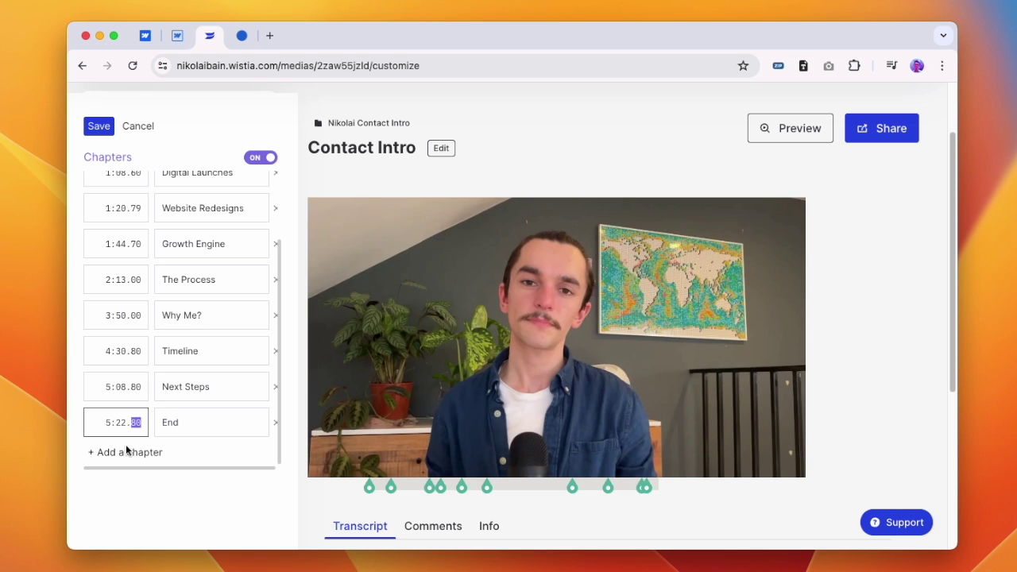
click(205, 507)
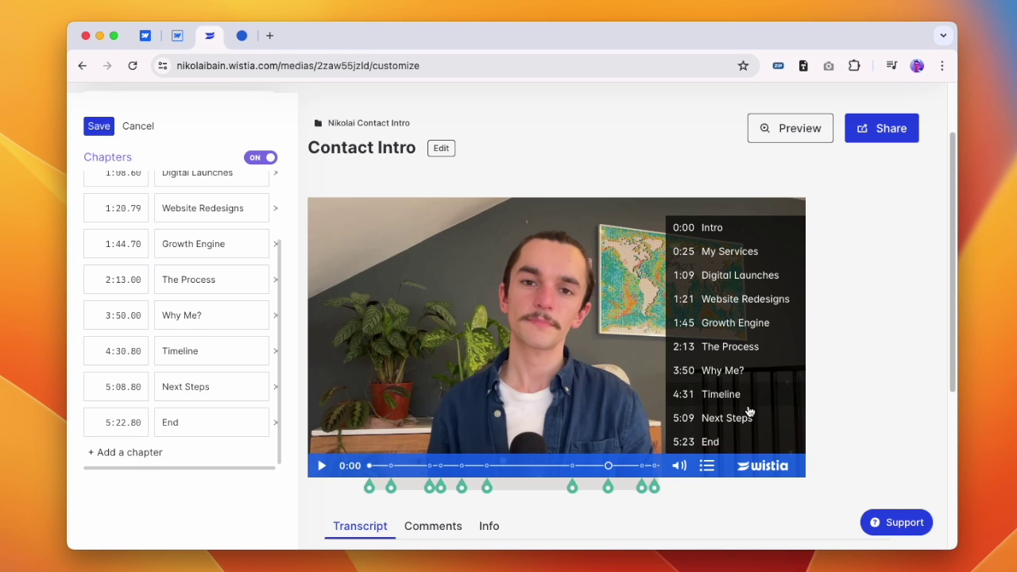
click(275, 428)
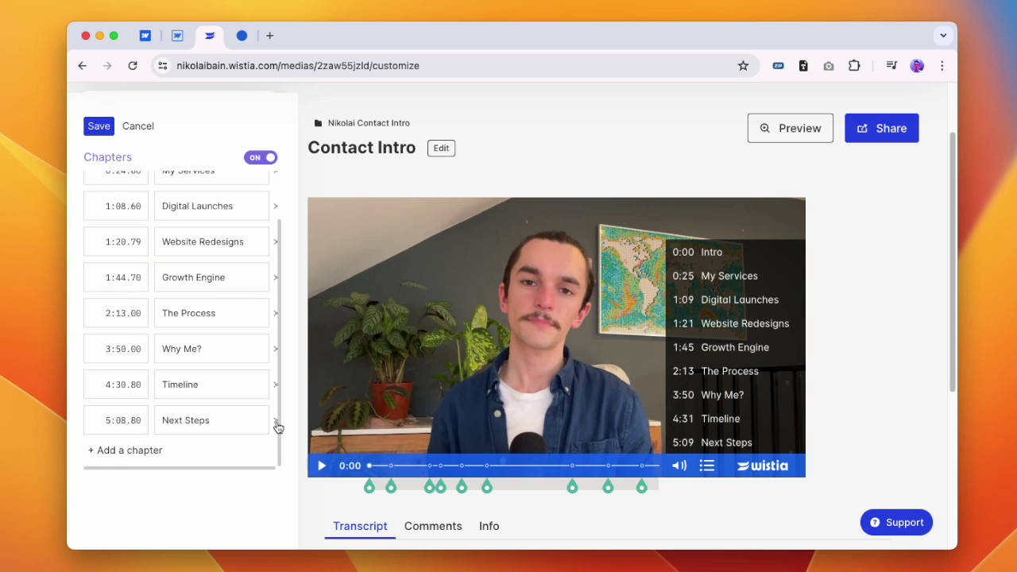
scroll(222, 397, up, 2)
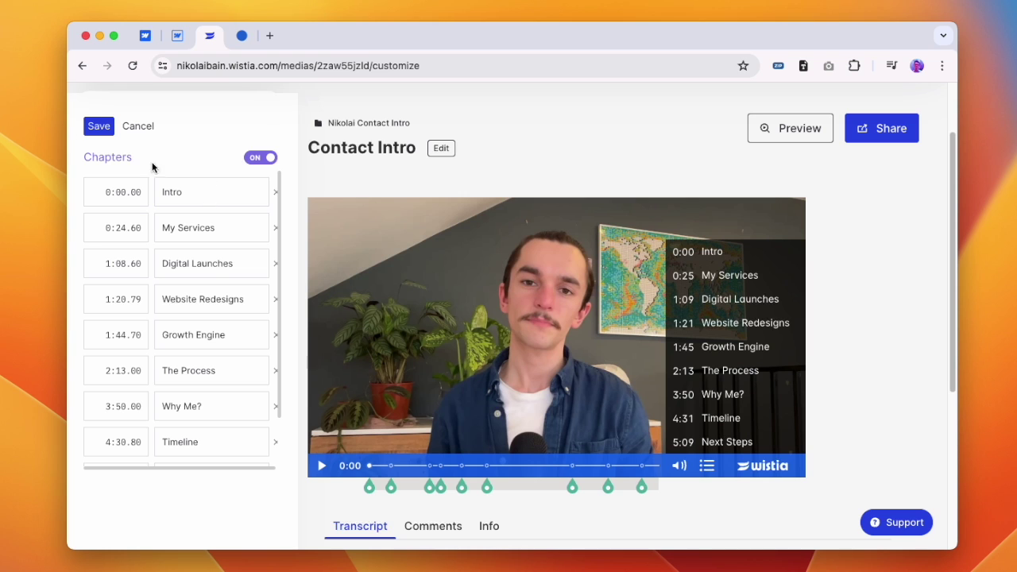
click(95, 129)
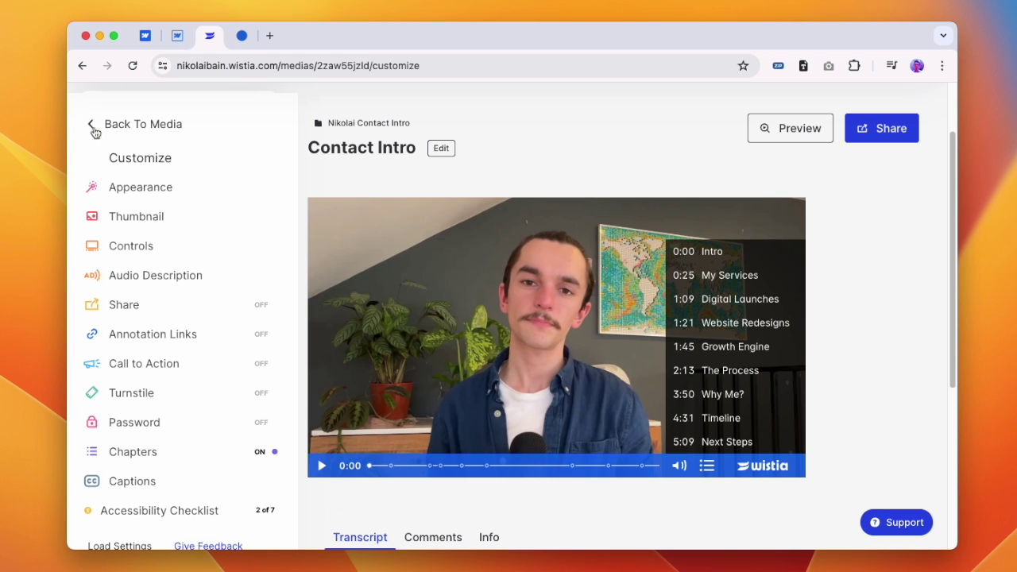
Copy the Contact Intro video's inline embed code from the Share embed options.
click(893, 129)
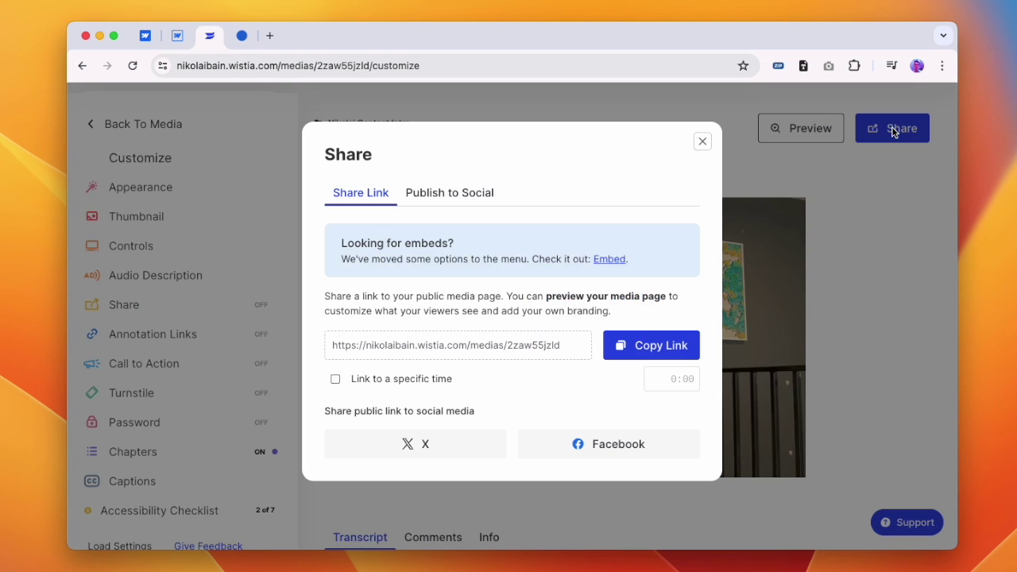
click(601, 262)
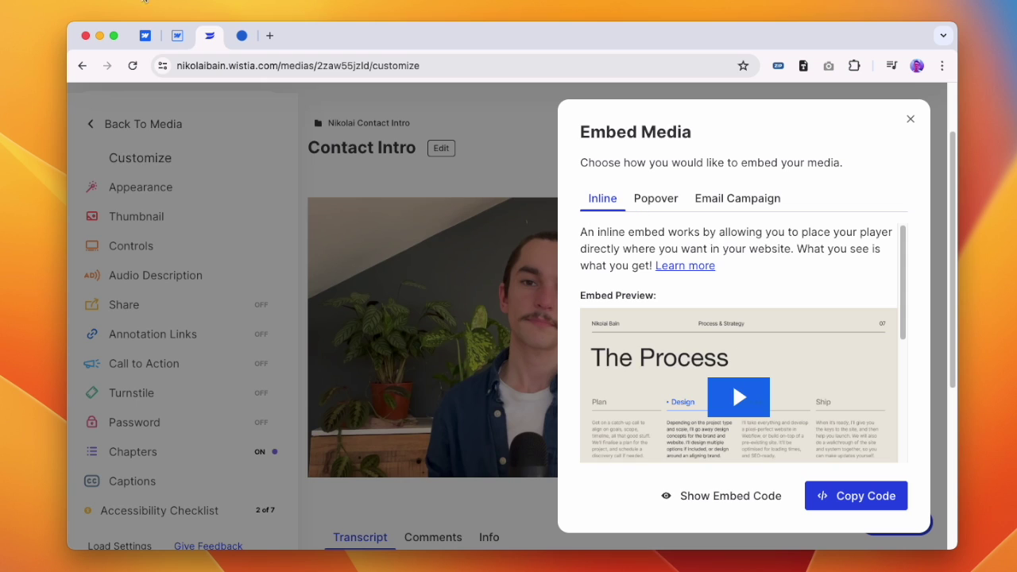
click(177, 36)
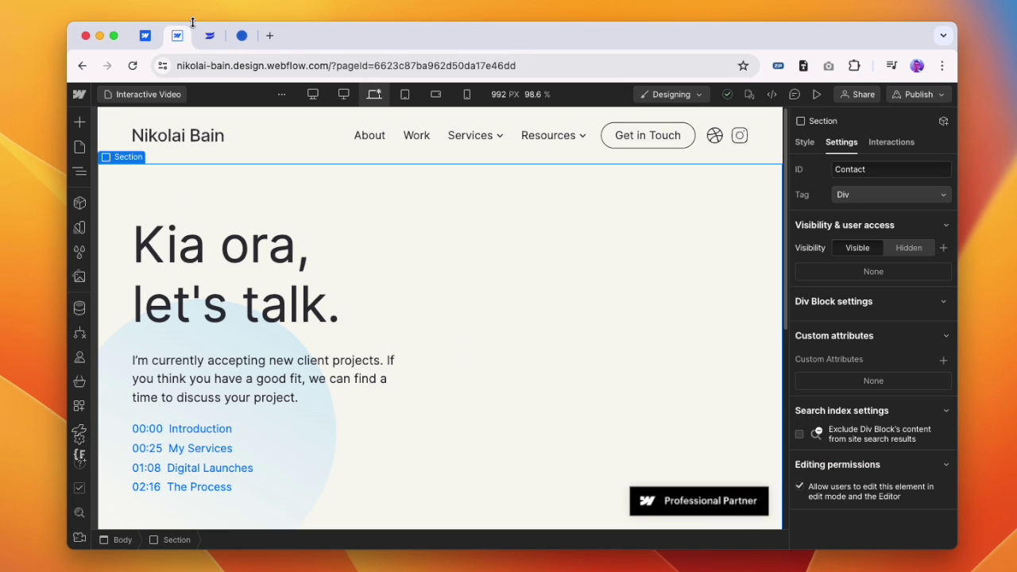
click(205, 35)
click(856, 500)
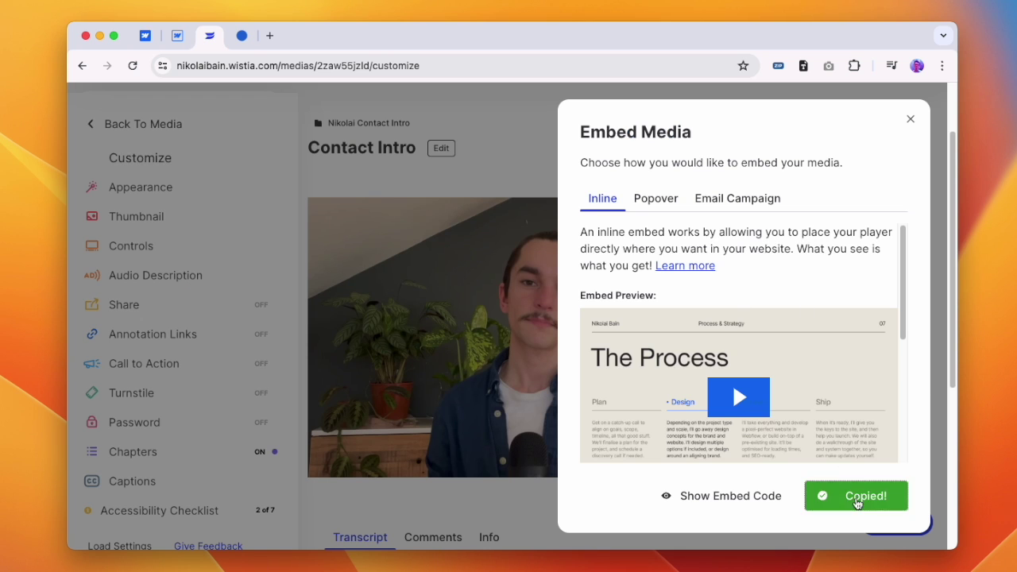
Add an HTML Embed beside the Kia ora heading and save the pasted Wistia code in it.
click(178, 36)
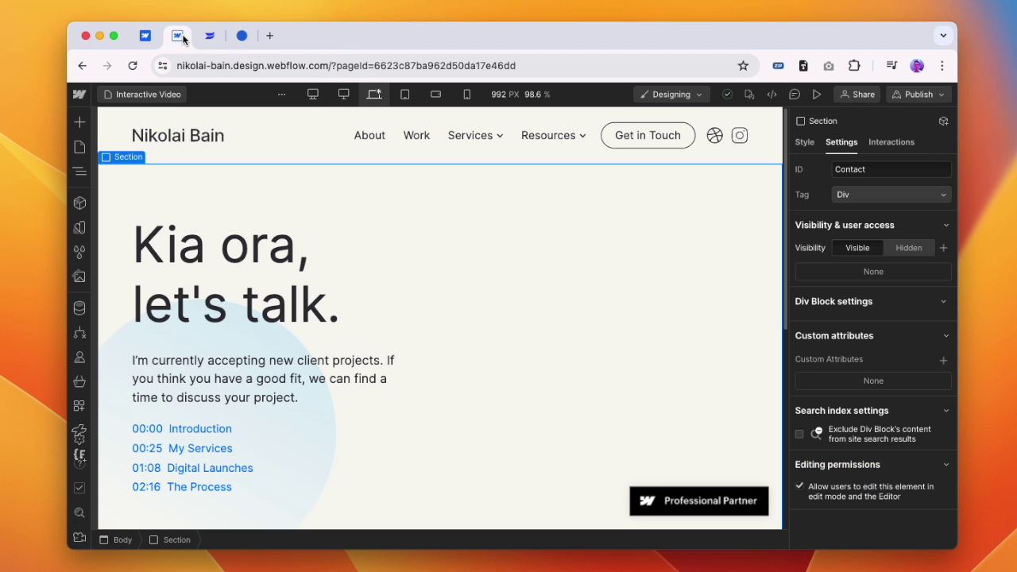
key(cmd+v)
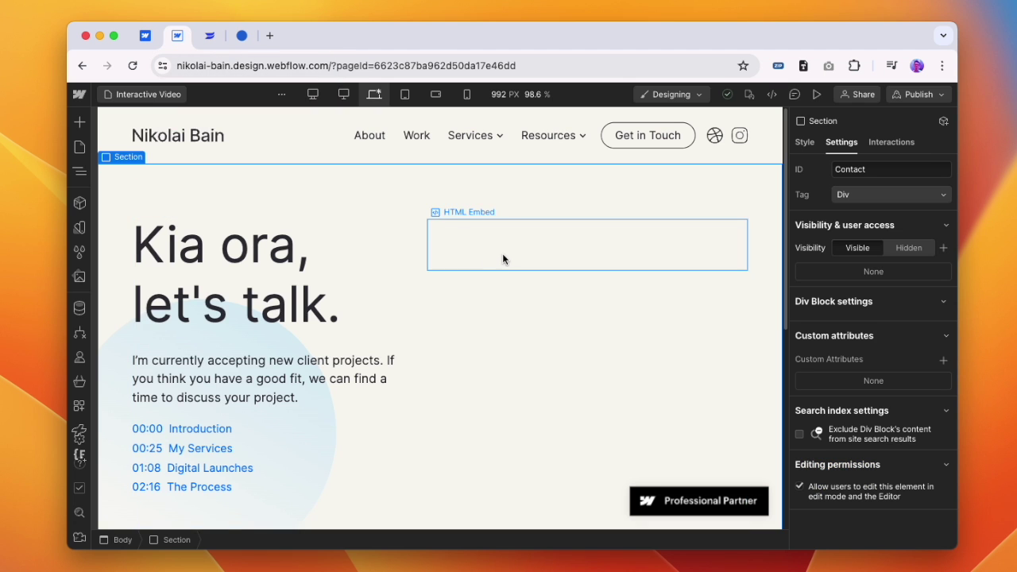
click(500, 253)
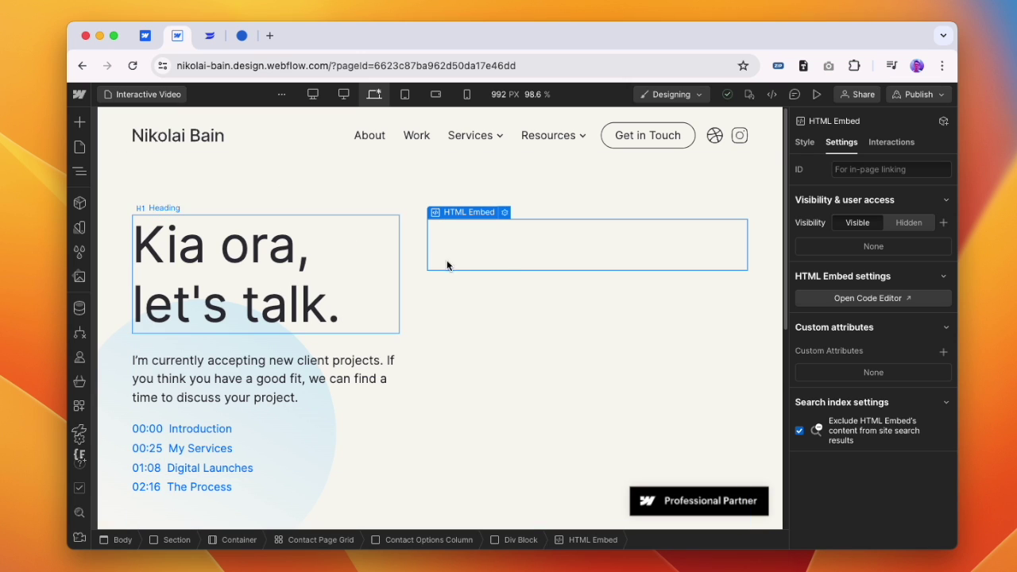
click(909, 299)
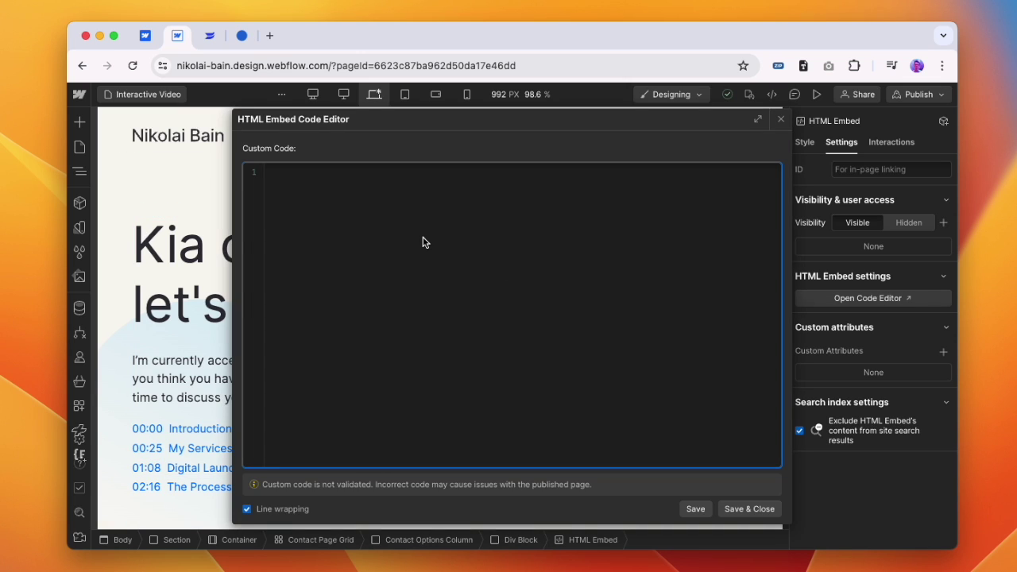
text(<script src="https://fast.wistia.com/embed/medias/2zaw55jzld.jsonp" async></script><script src="https://fast.wistia.com/assets/external/E-v1.js" async></script><div class="wistia_responsive_padding" style="padding:56.25% 0 0 0;position:relative;"><div class="wistia_responsive_wrapper" style="height:100%;left:0;position:absolute;top:0;width:100%;"><div class="wistia_embed wistia_async_2zaw55jzld seo=true videoFoam=true" style="height:100%;position:relative;width:100%"><div class="wistia_swatch" style="height:100%;left:0;opacity:0;overflow:hidden;position:absolute;top:0;transition:opacity 200ms;width:100%;"><img src="https://fast.wistia.com/embed/medias/2zaw55jzld/swatch" style="filter:blur(5px);height:100%;object-fit:contain;width:100%;" alt="" aria-hidden="true" onload="this.parentNode.style.opacity=1;" /></div></div></div></div>)
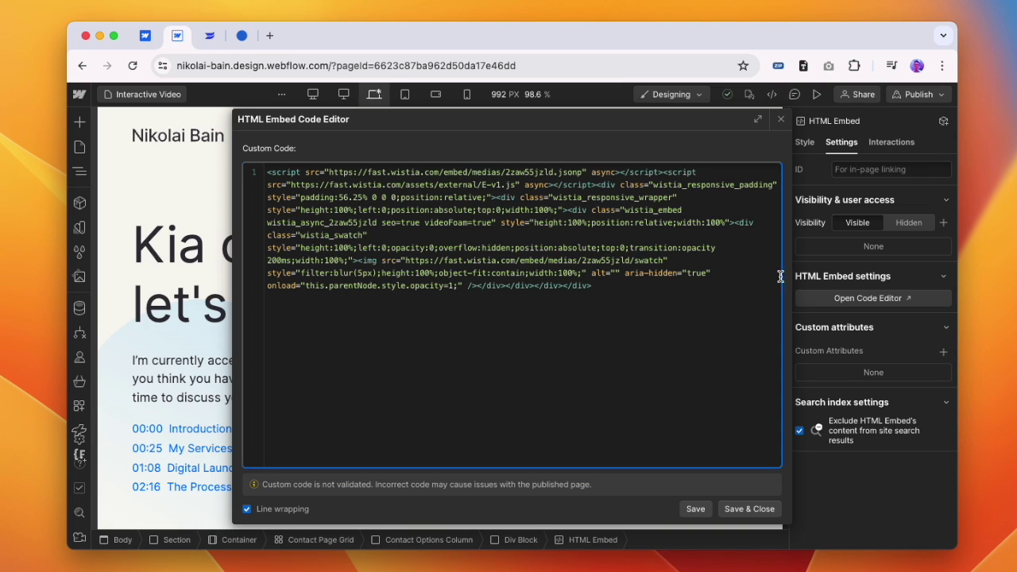
click(763, 510)
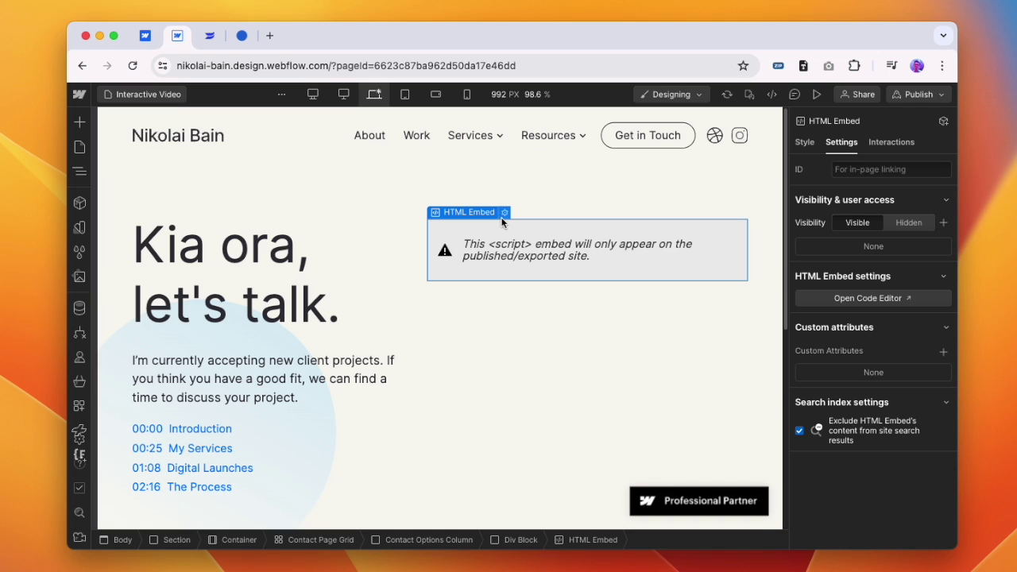
Publish the site to the selected domains and view the live interactive-video page.
click(923, 94)
click(882, 294)
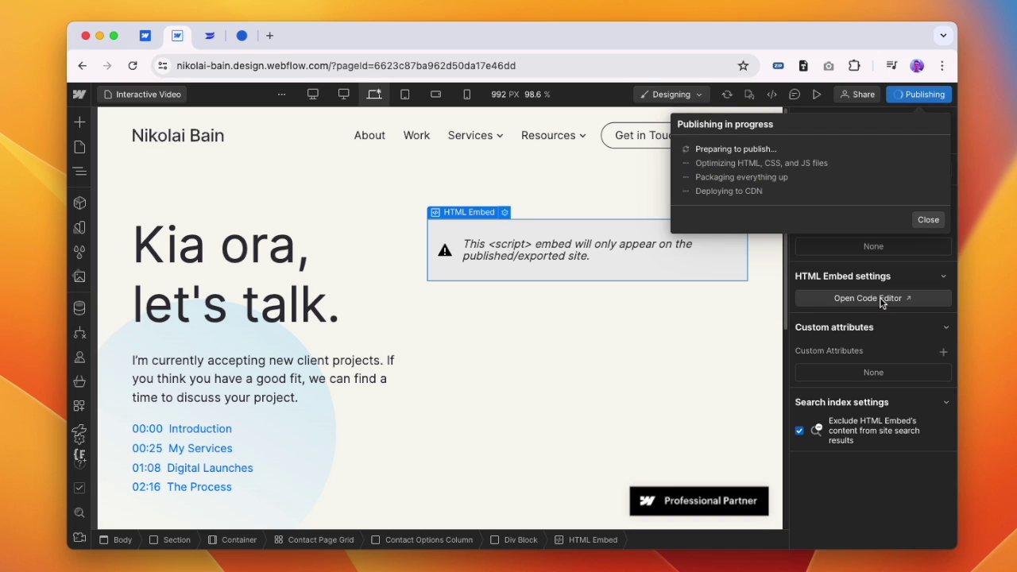
click(244, 37)
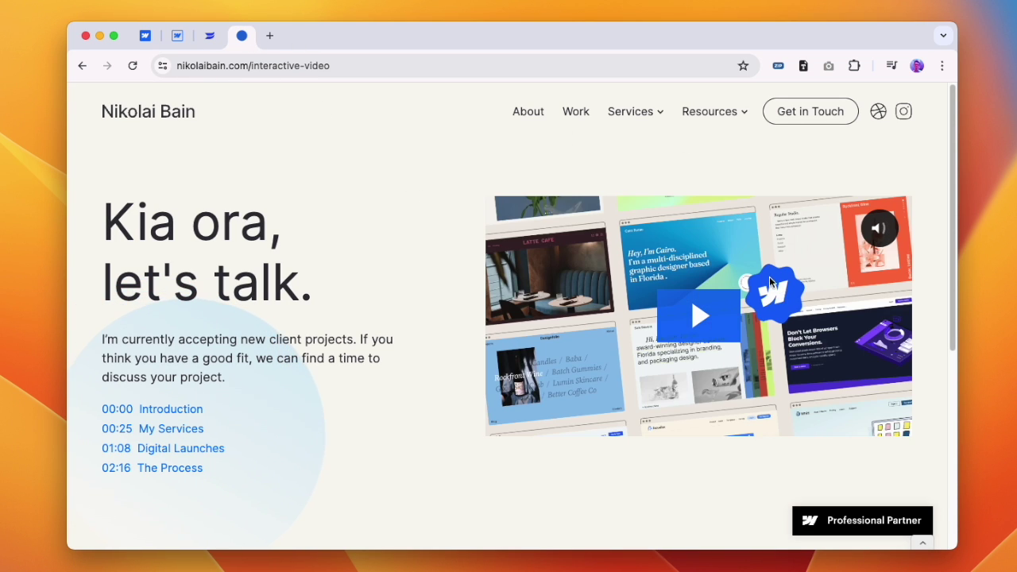
Play and pause the live video, then test the My Services and Introduction timestamp links.
click(696, 317)
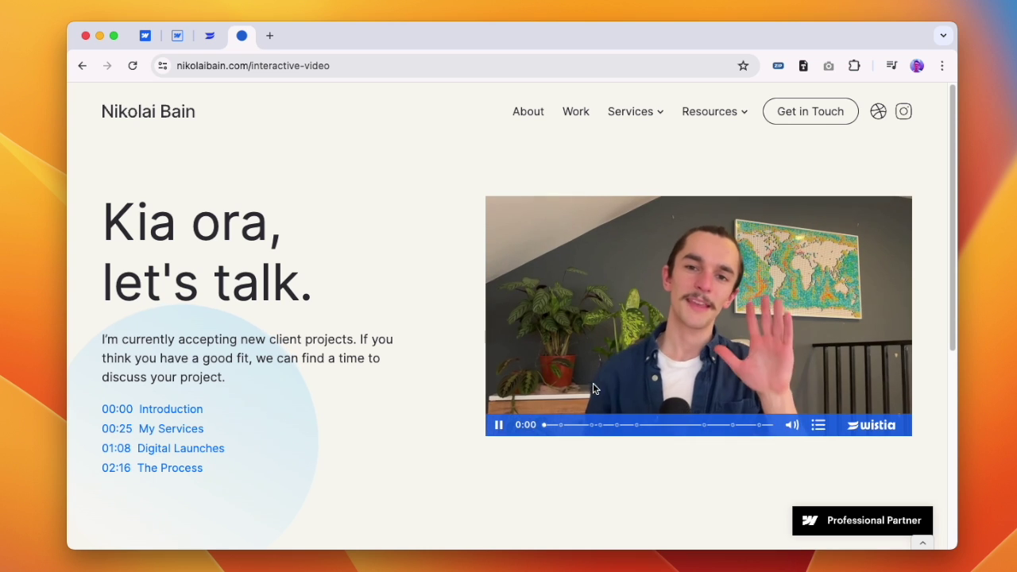
click(502, 426)
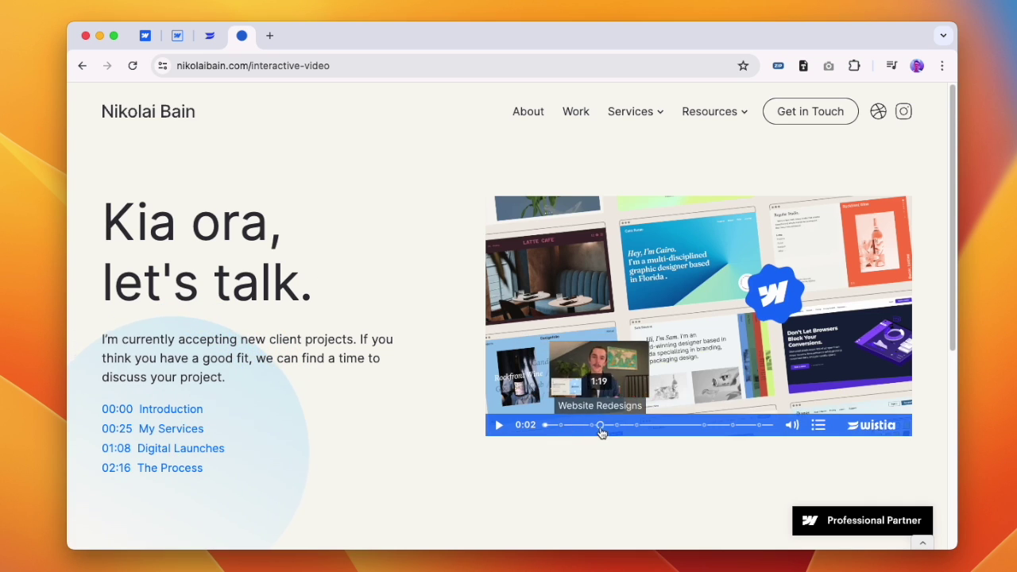
click(159, 436)
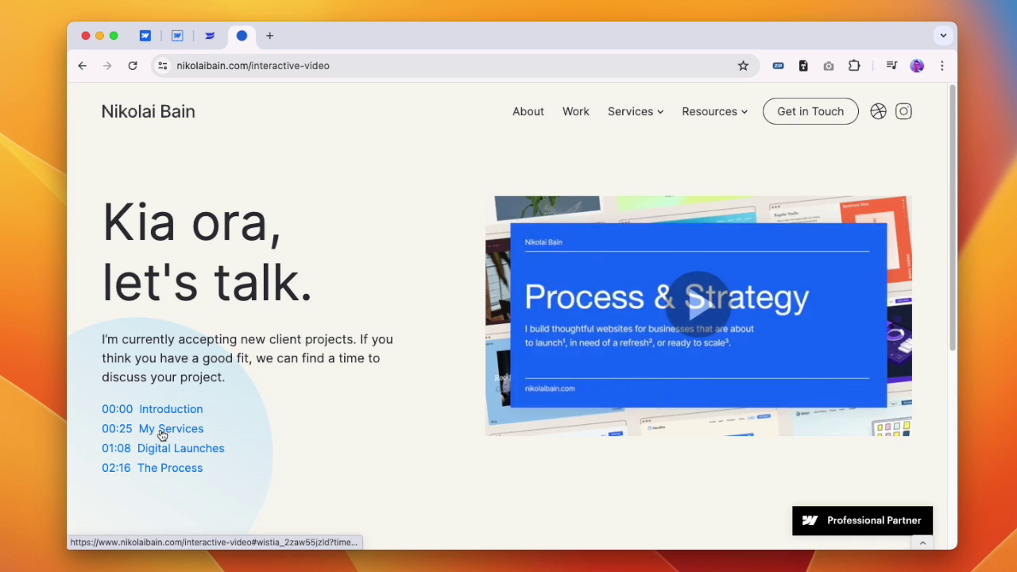
click(167, 415)
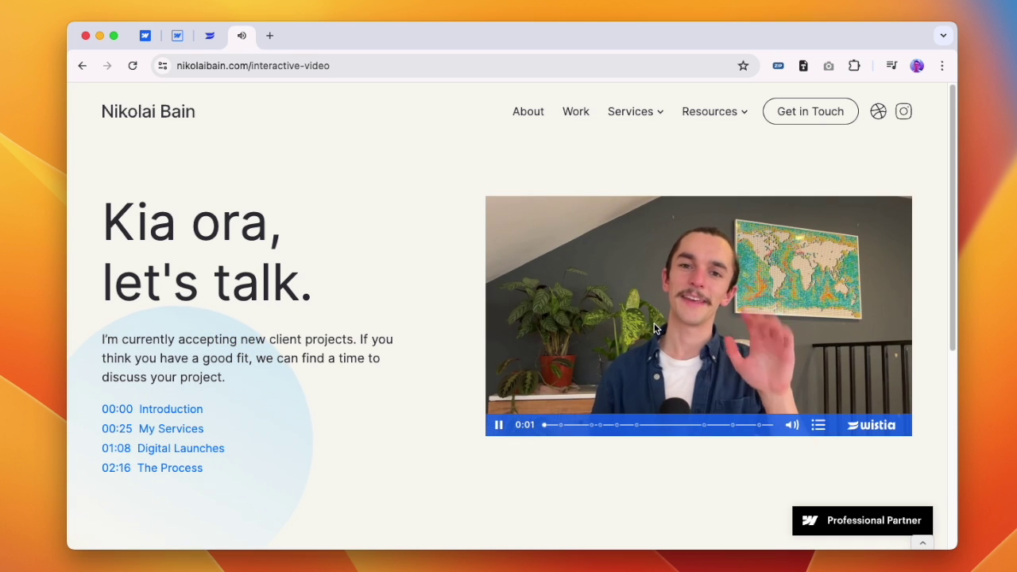
click(656, 329)
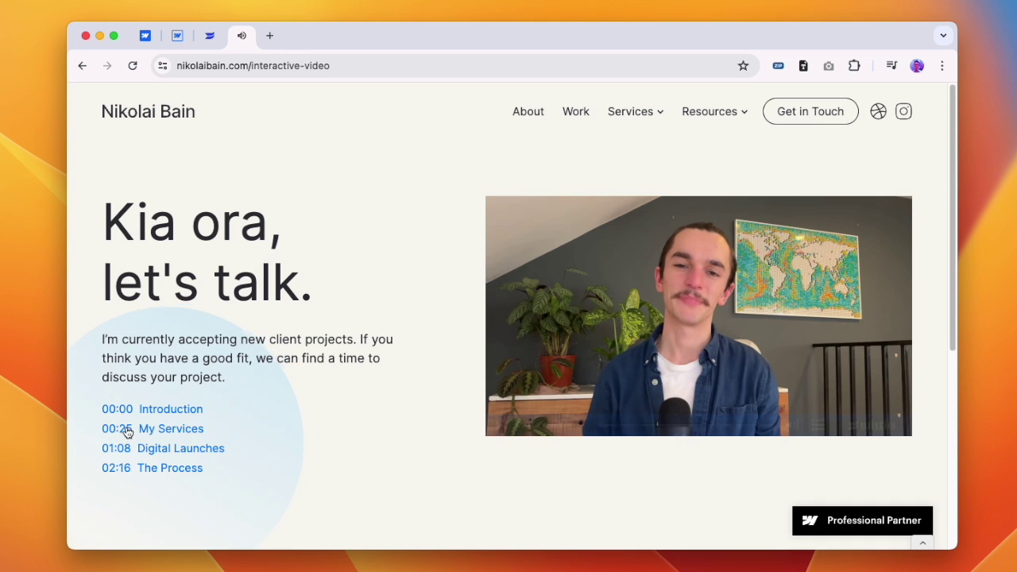
click(181, 36)
Select the 00:00 Introduction link and highlight the video ID 2zaw55jzld in its URL.
click(275, 316)
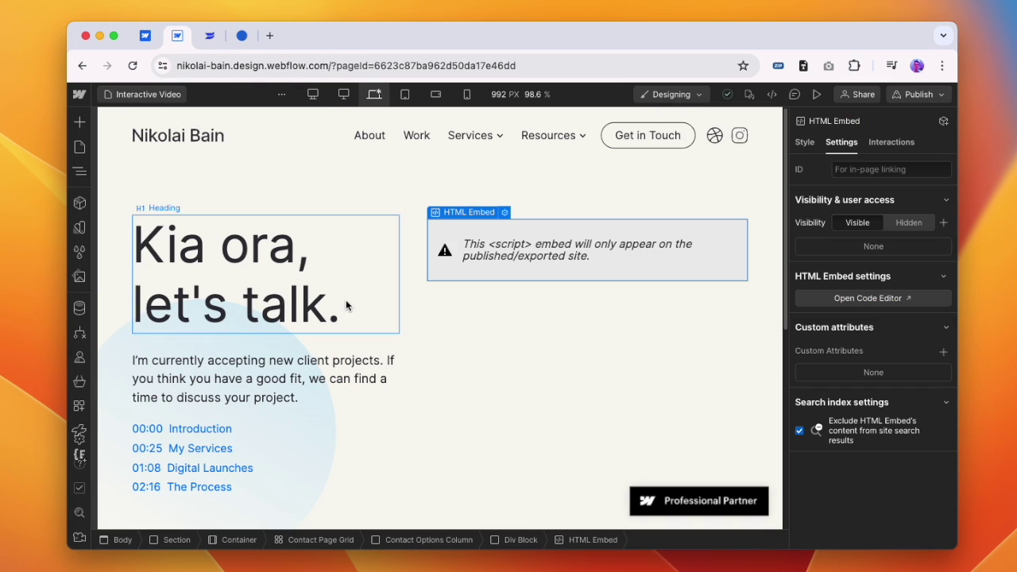
scroll(346, 300, down, 1)
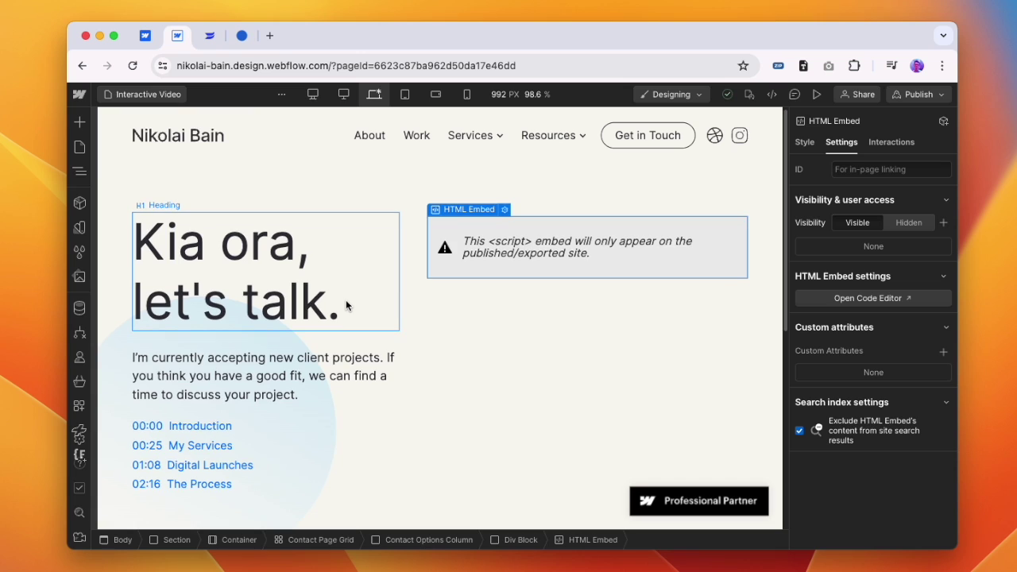
click(195, 418)
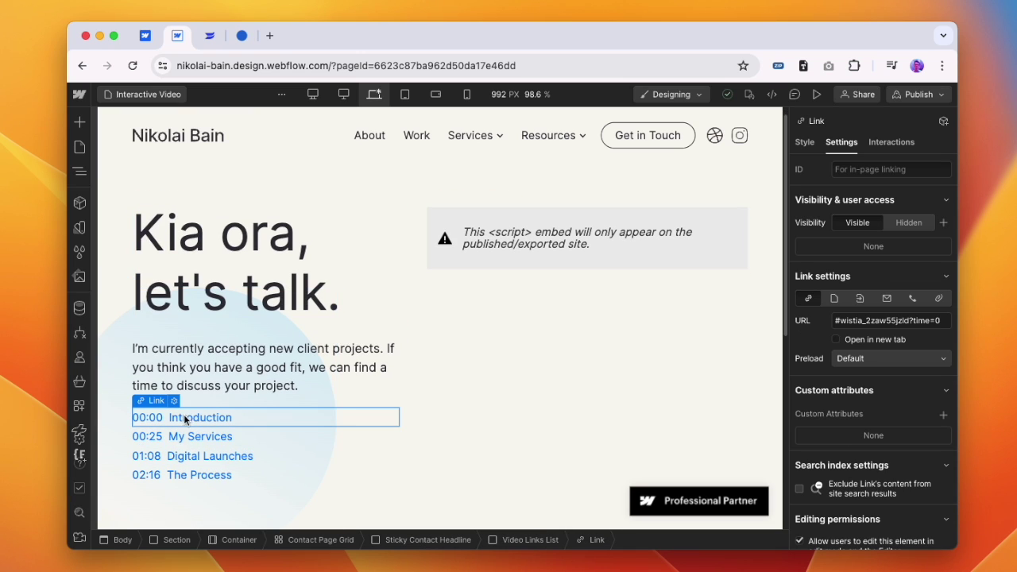
click(834, 320)
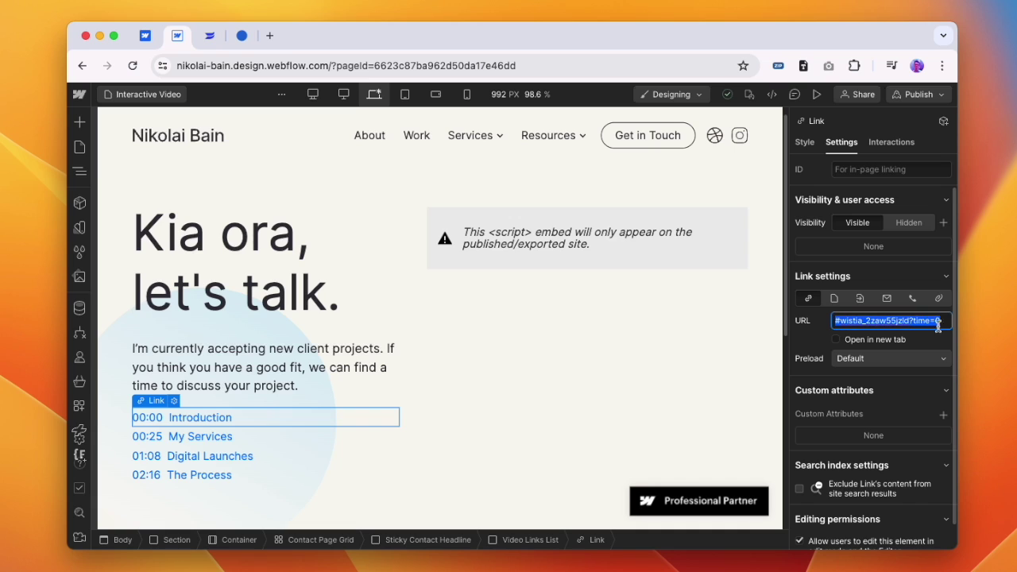
click(946, 320)
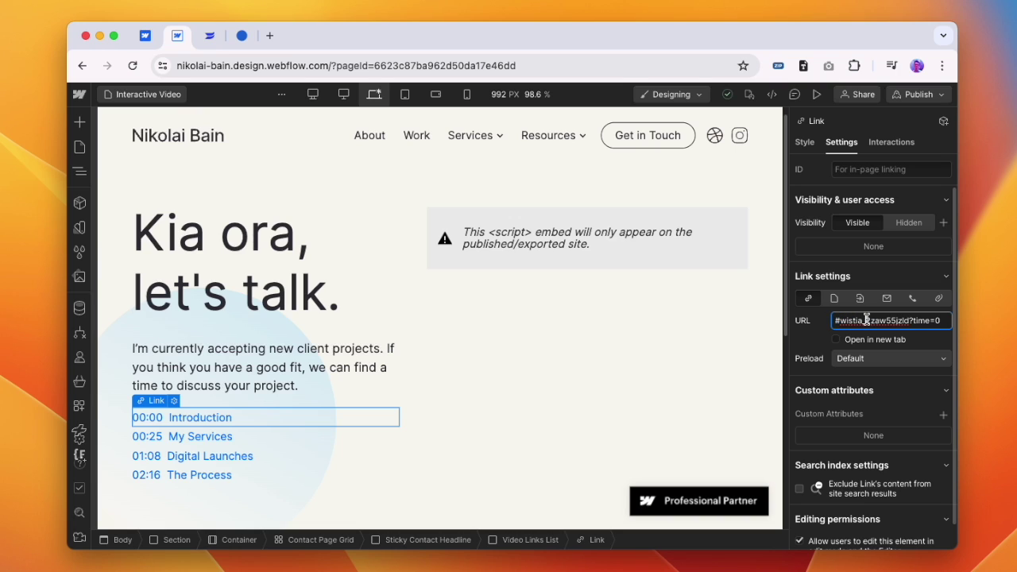
drag(866, 320, 911, 322)
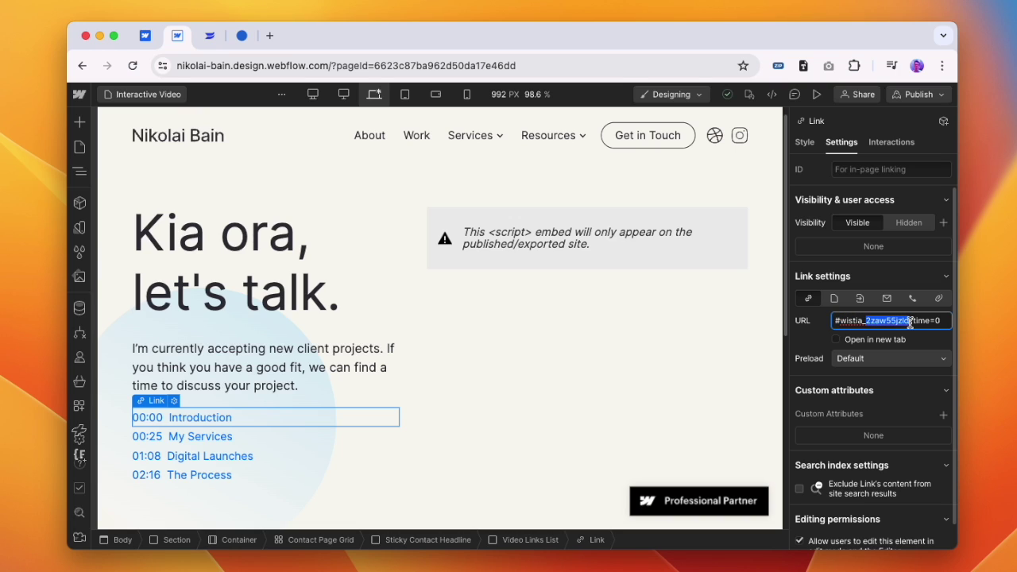
Confirm the HTML Embed code uses the same video ID 2zaw55jzld, then save and close it.
click(609, 243)
click(859, 300)
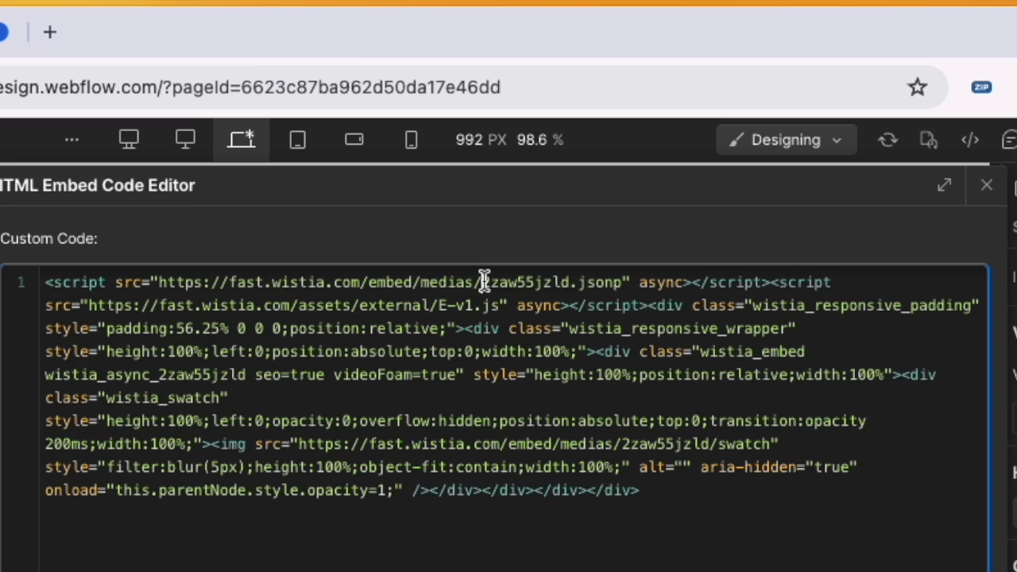
drag(506, 172, 555, 172)
key(super+c)
click(749, 509)
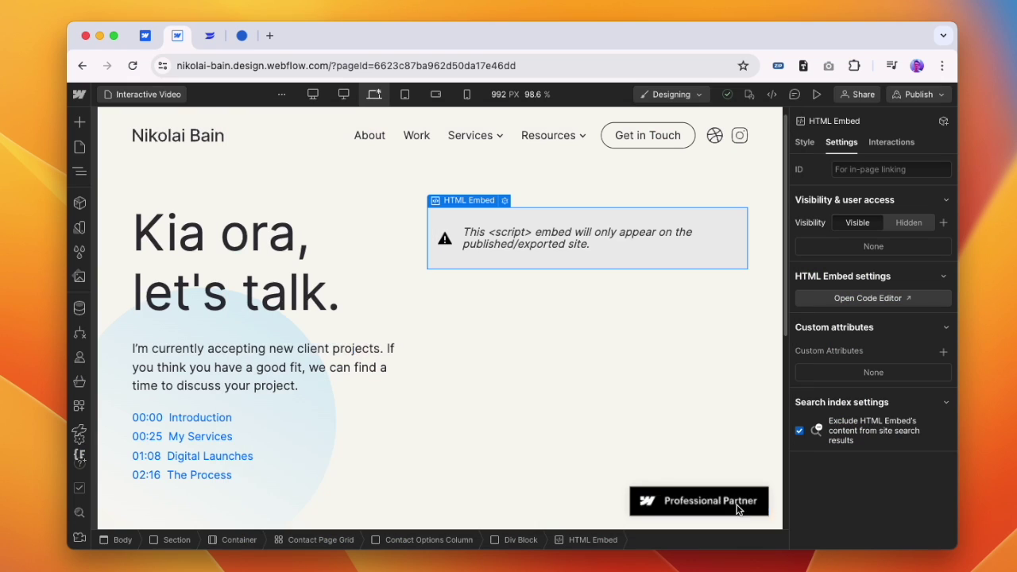
click(209, 420)
Replace the bottom Introduction link's URL with #wistia_2zaw55jzld?time=0.
double_click(214, 419)
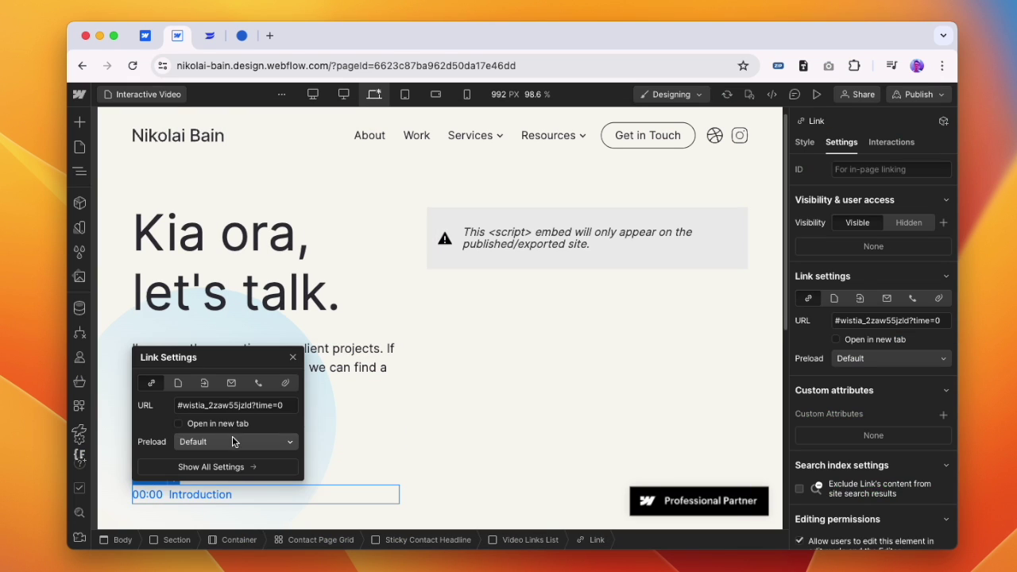
drag(289, 405, 177, 406)
key(BackSpace)
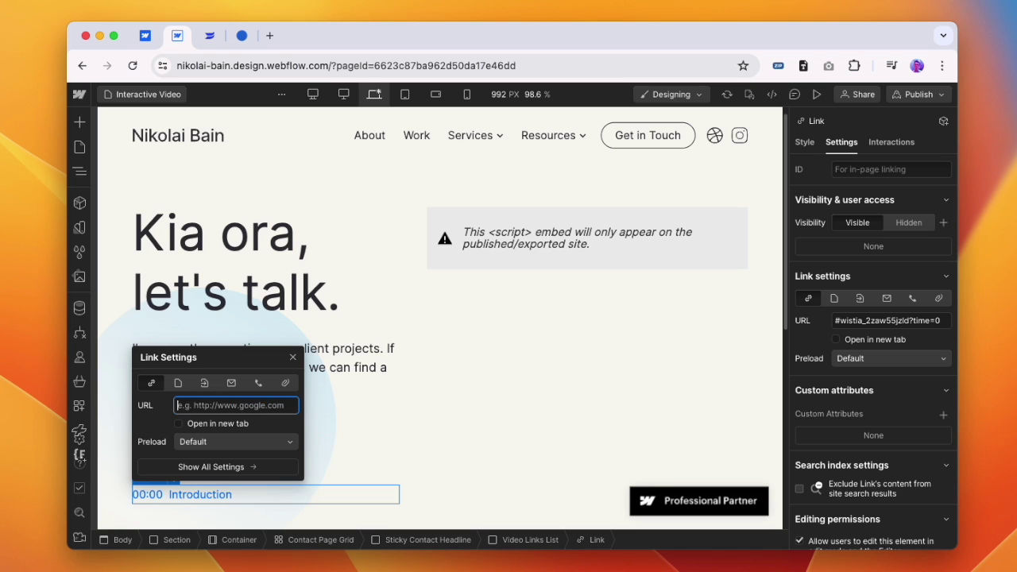
click(294, 504)
click(294, 495)
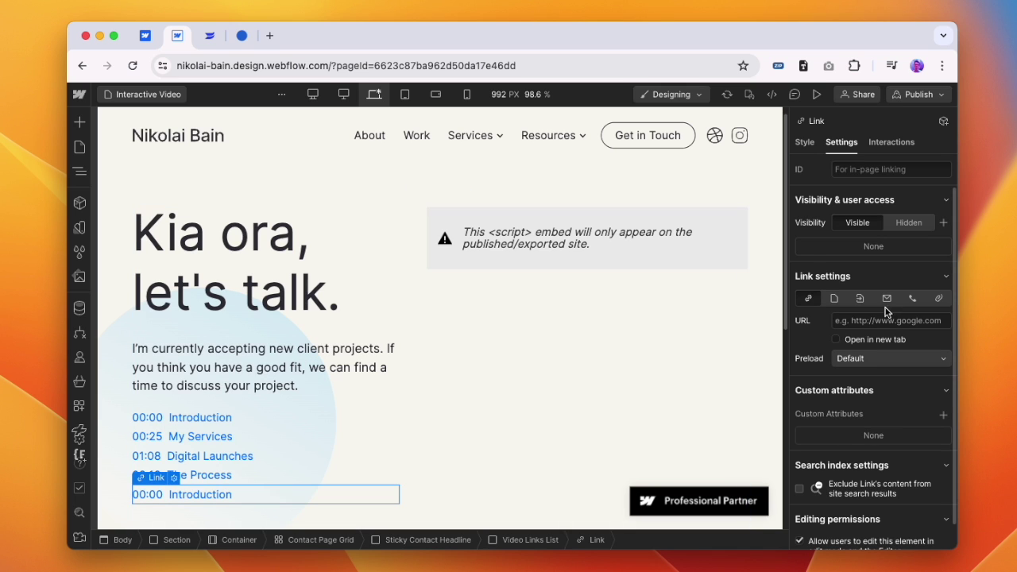
click(883, 321)
text(#)
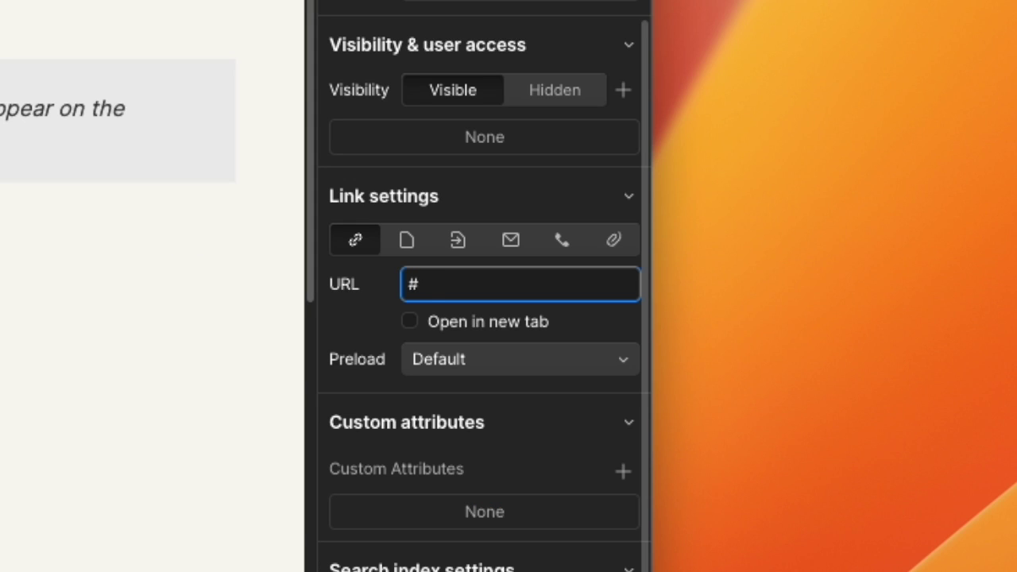
text(wistia)
text(+)
text(_)
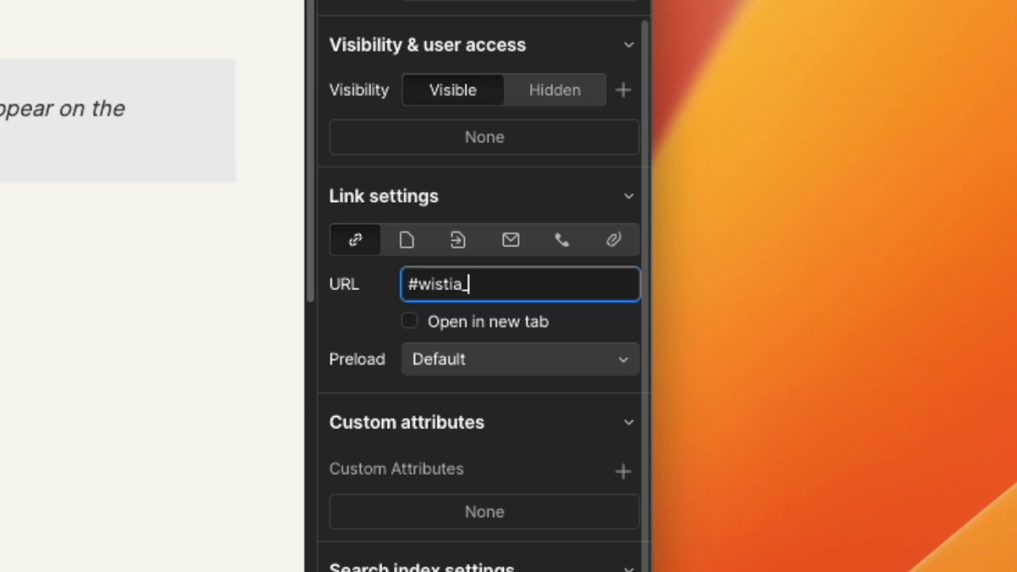
key(super+v)
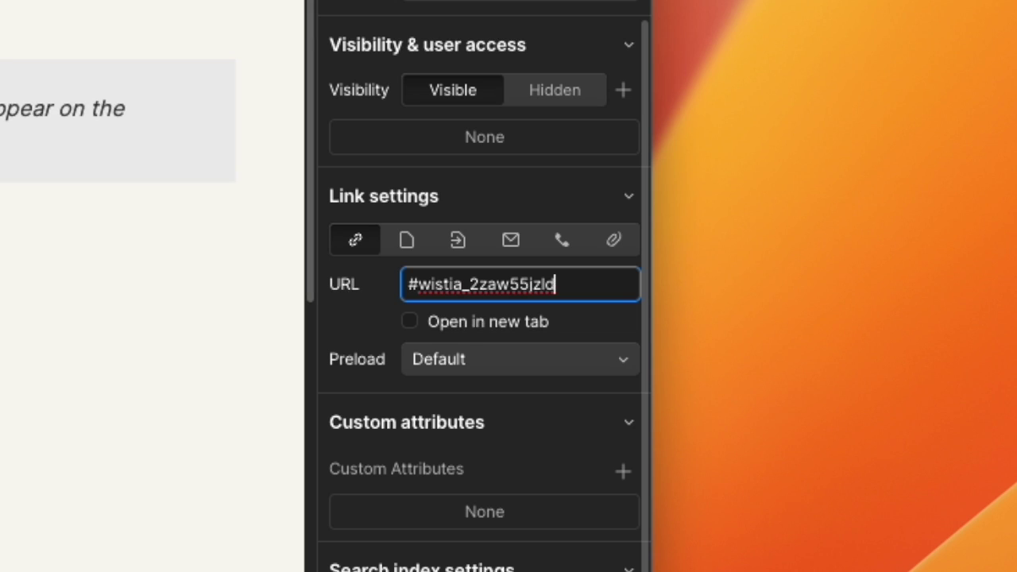
text(?time=0)
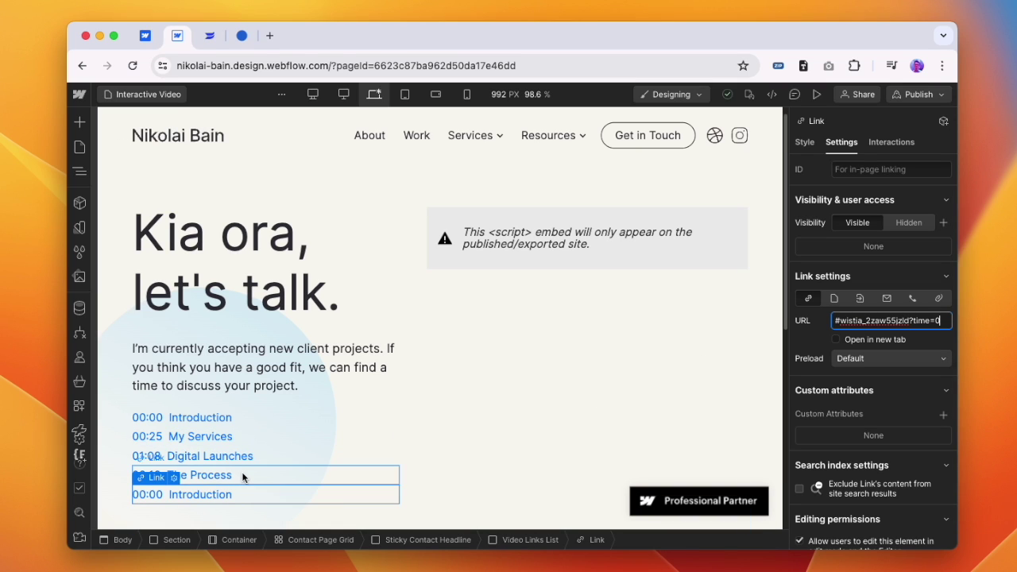
click(248, 494)
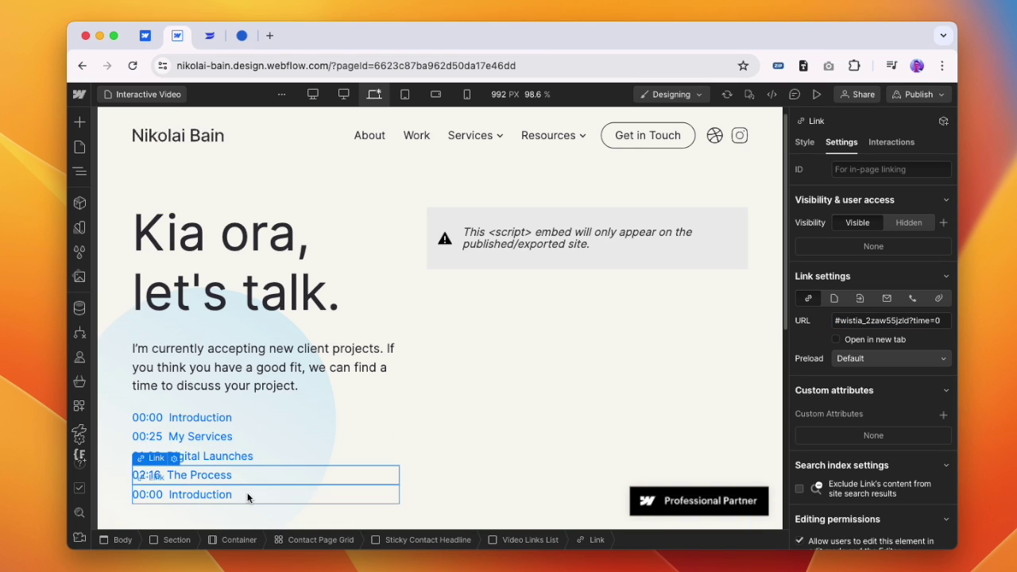
Delete the duplicate Introduction link and test the remaining Introduction link on the live page.
key(Delete)
click(246, 419)
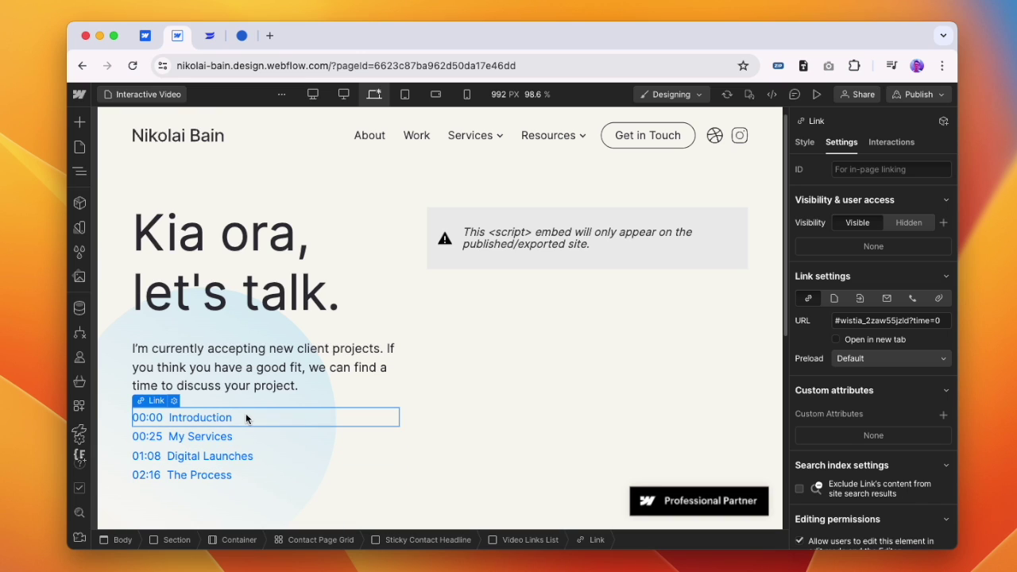
click(930, 320)
click(239, 35)
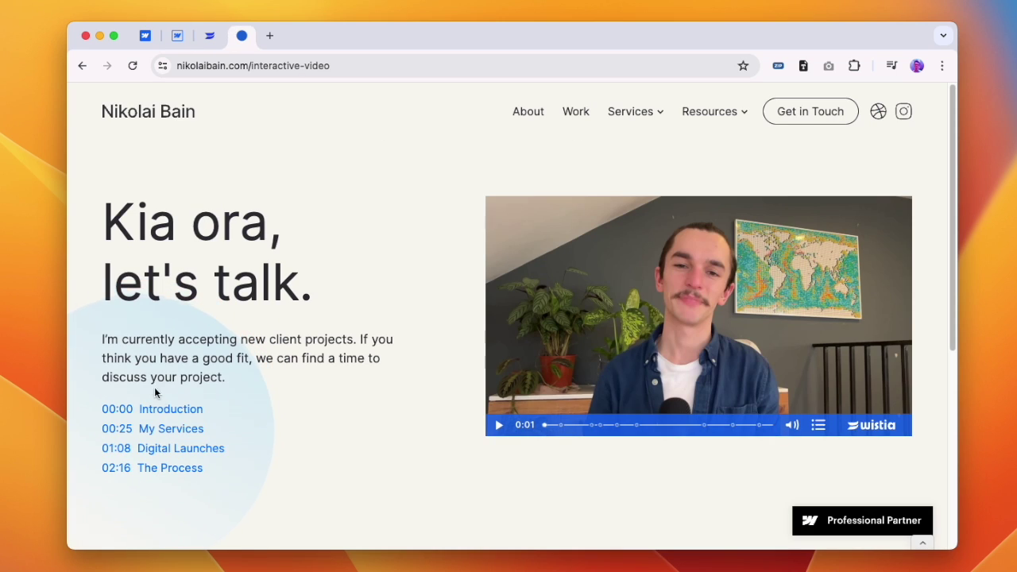
click(163, 410)
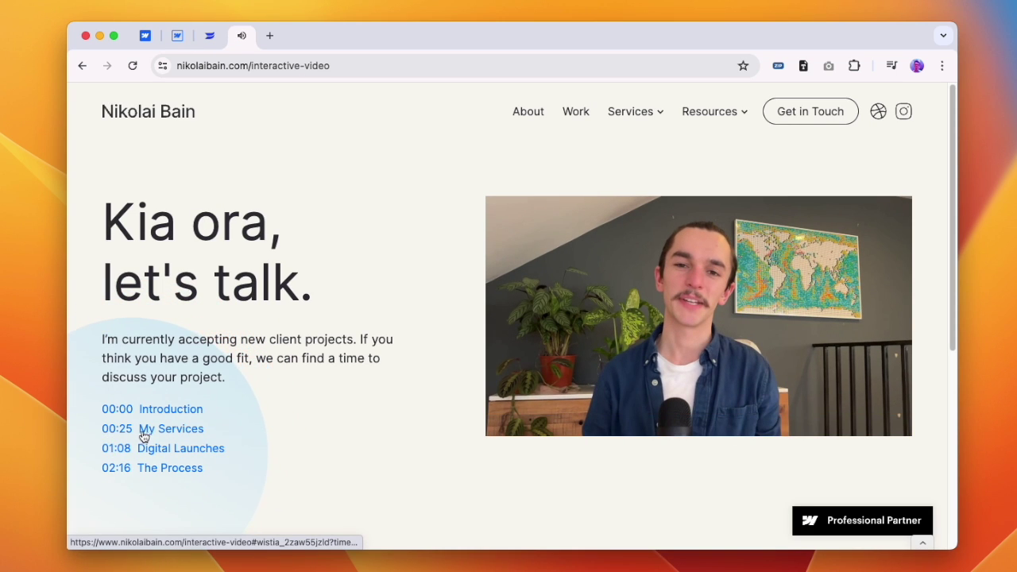
click(177, 37)
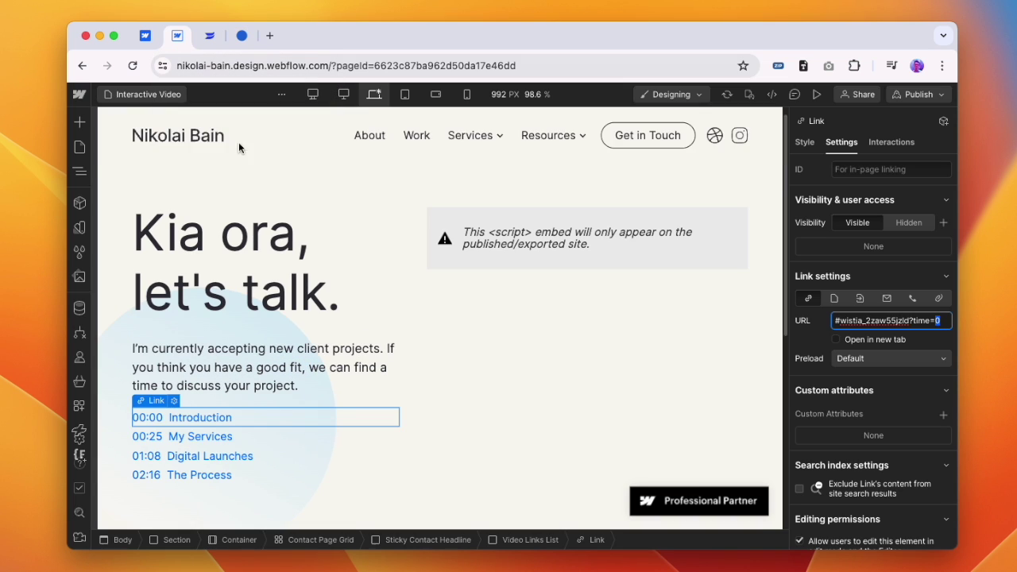
Check My Services uses time=25, then change the Digital Launches link URL to ?time=68.
click(197, 441)
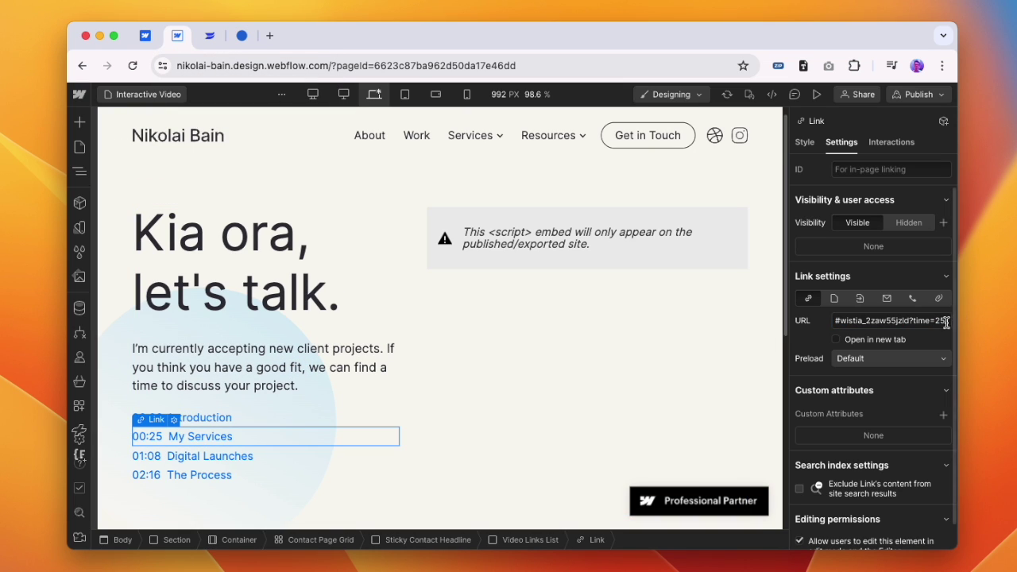
drag(936, 320, 952, 323)
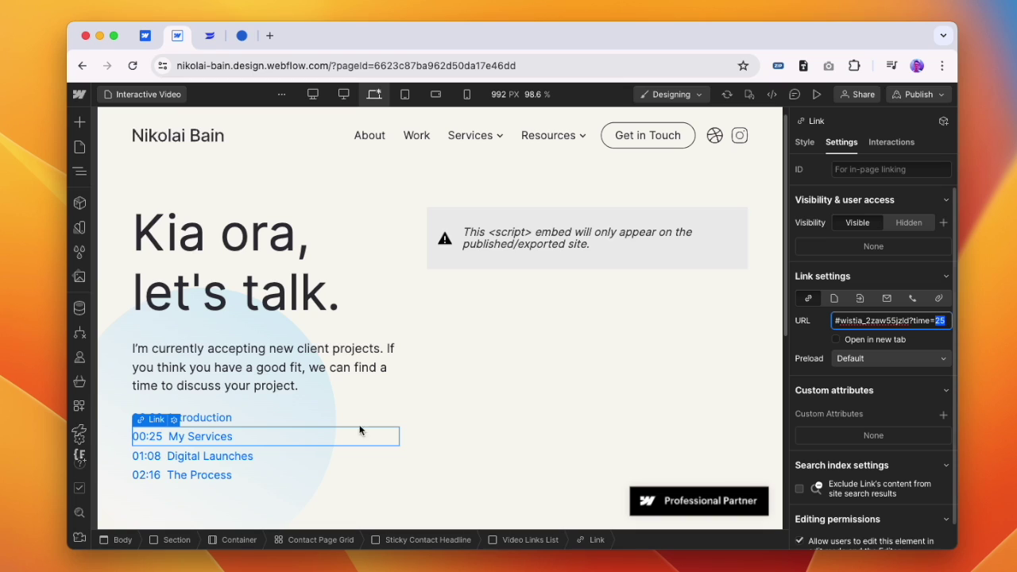
click(151, 460)
click(946, 320)
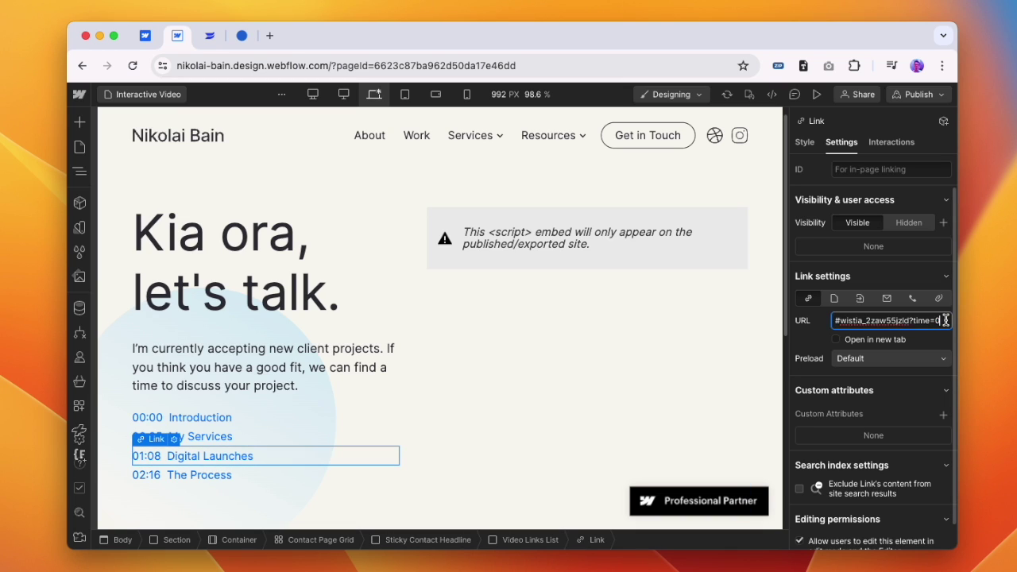
text(1)
text(:)
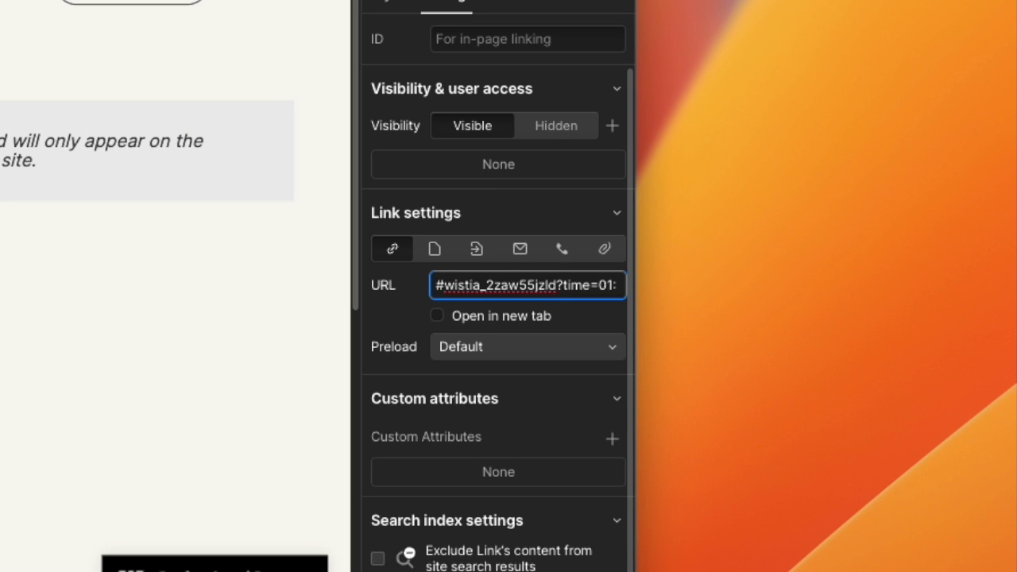
text(08)
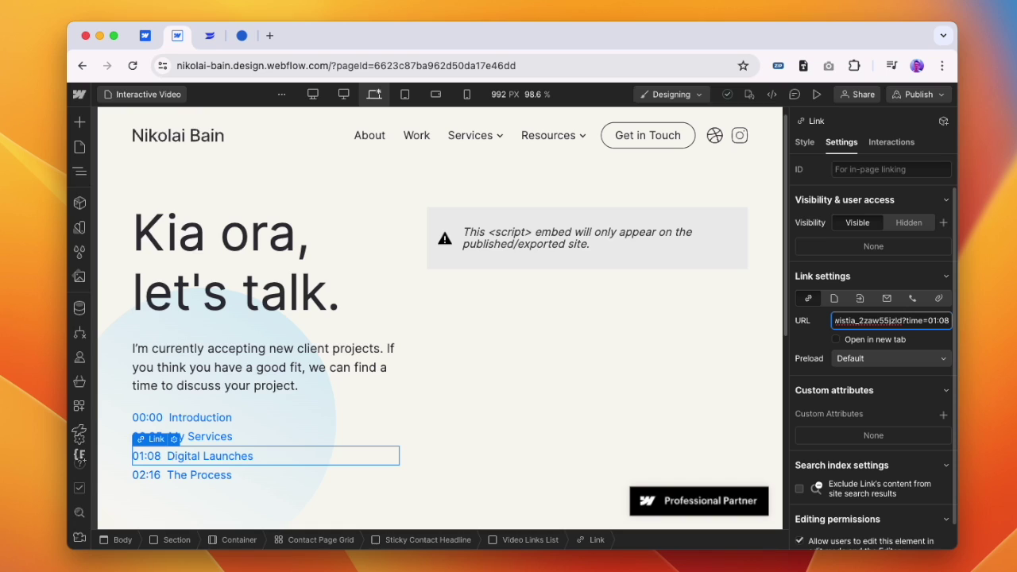
key(BackSpace)
key(BackSpace)
key(BackSpace)
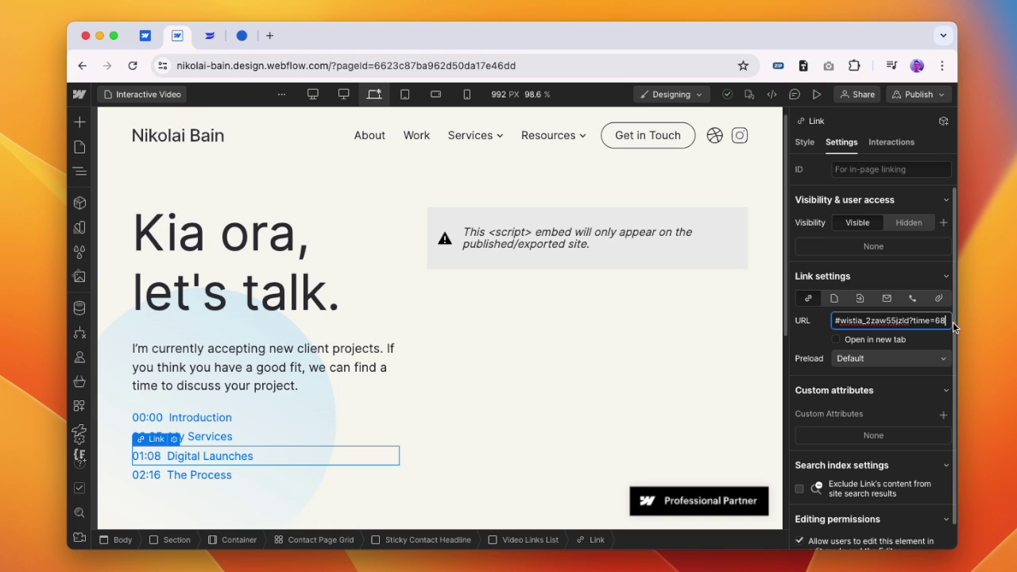
Change The Process link URL to ?time=136 before publishing.
click(256, 474)
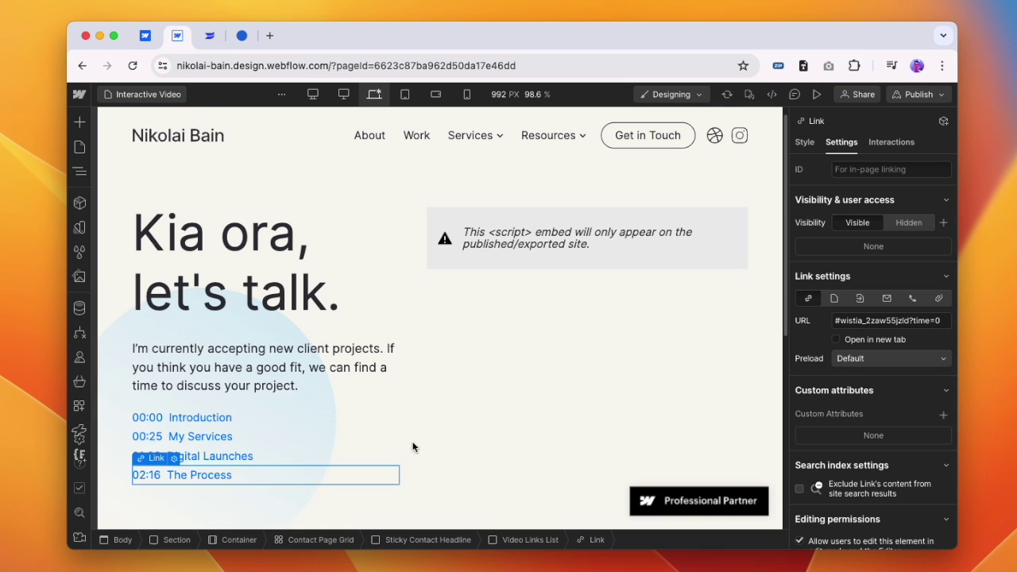
click(945, 321)
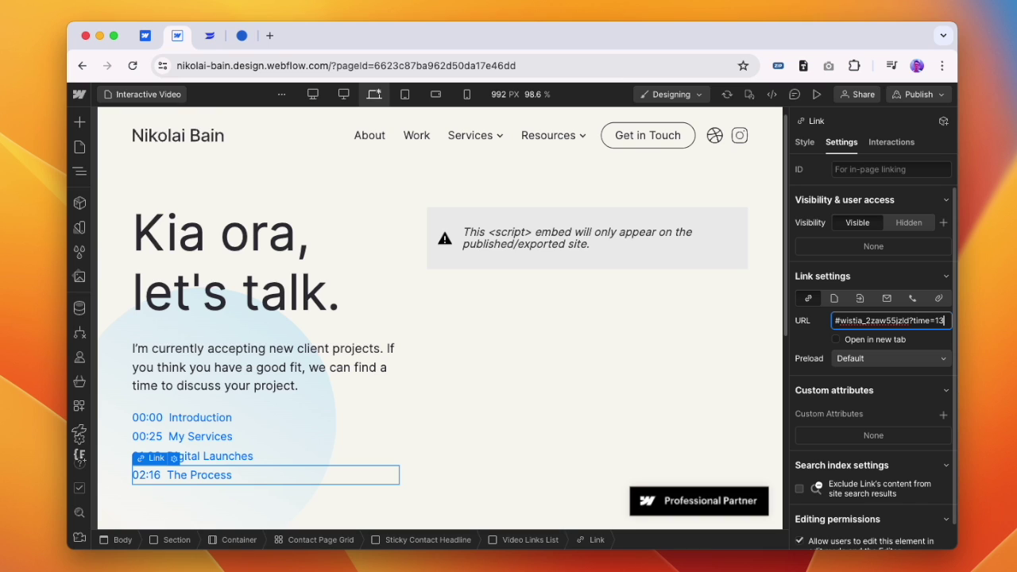
click(919, 94)
Publish the site, test the Introduction, My Services, Digital Launches and The Process links, then pause.
click(866, 296)
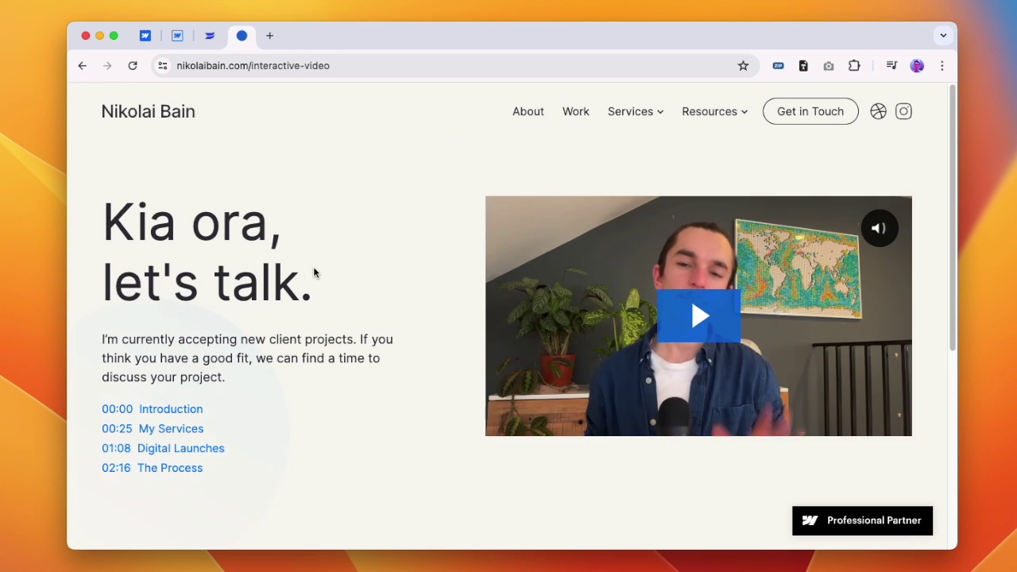
click(179, 414)
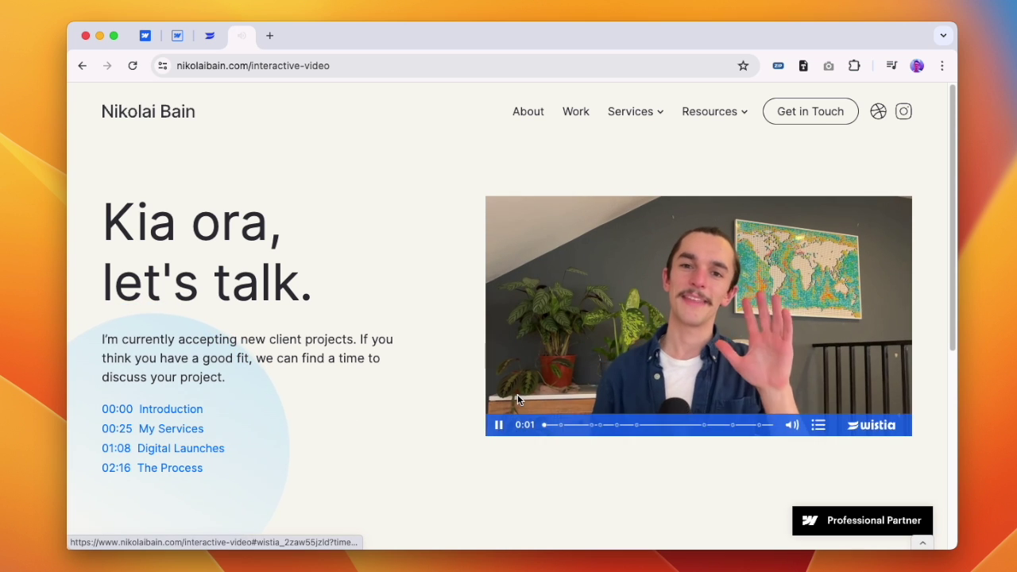
click(144, 429)
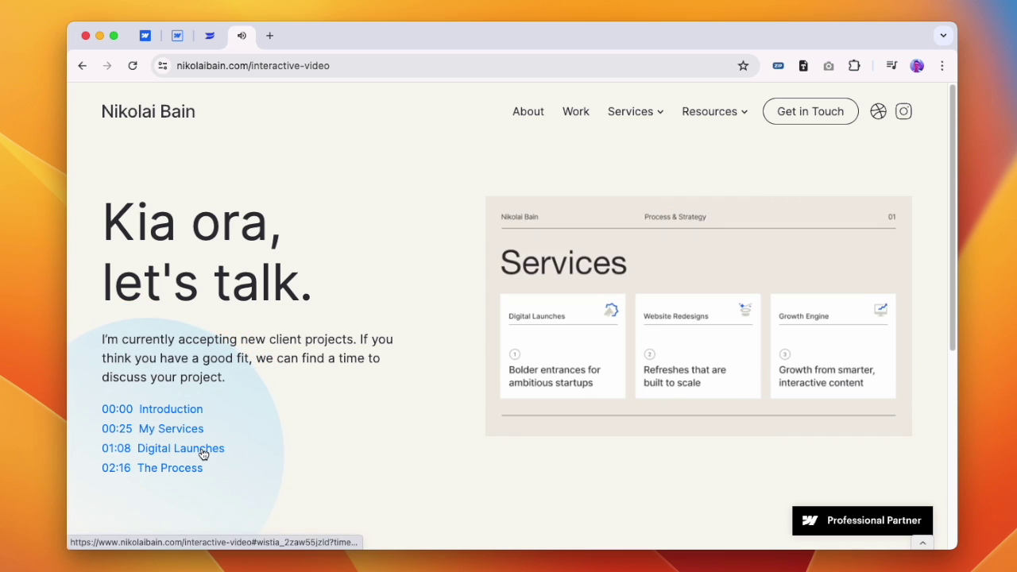
click(202, 450)
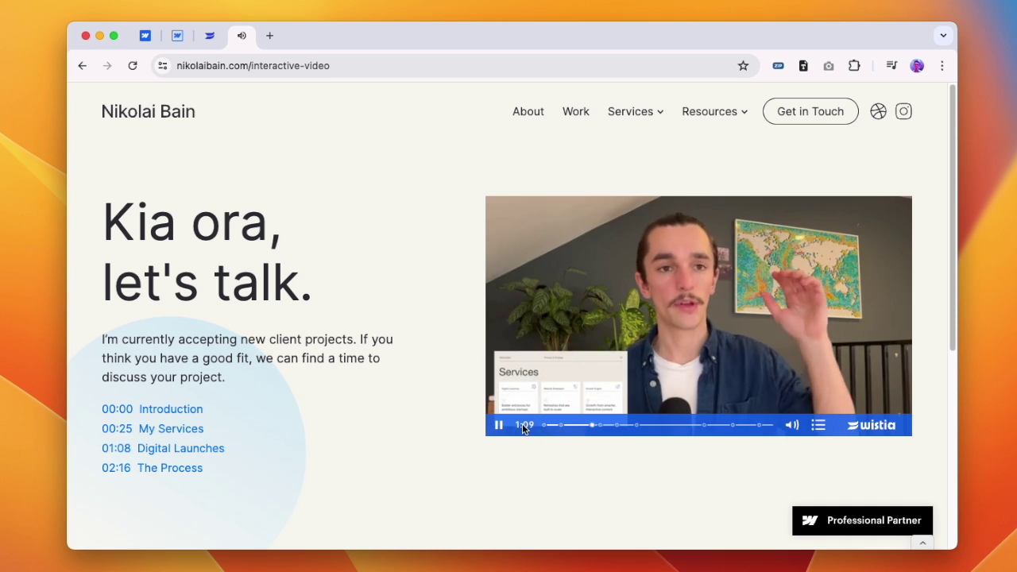
click(177, 469)
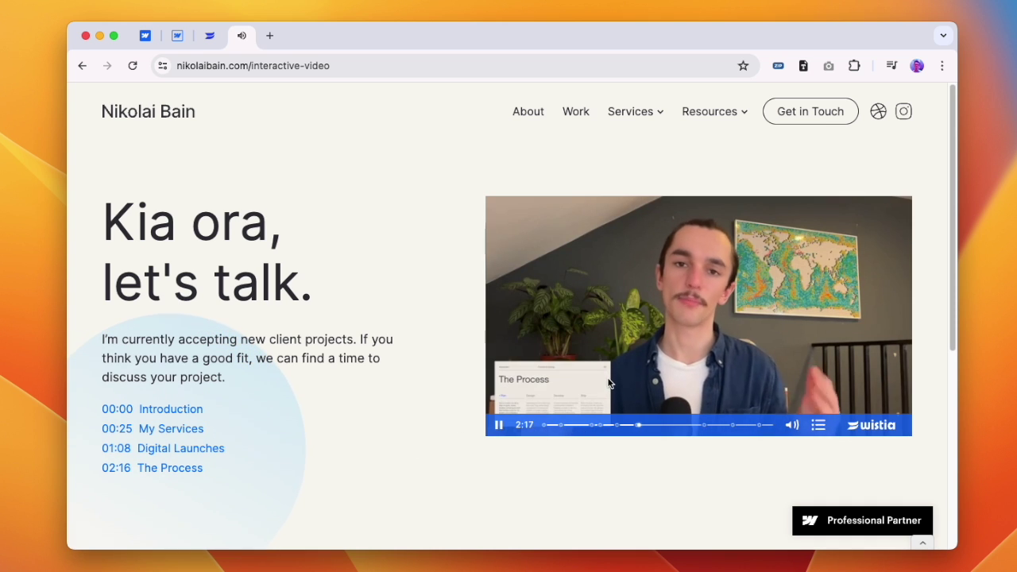
click(533, 426)
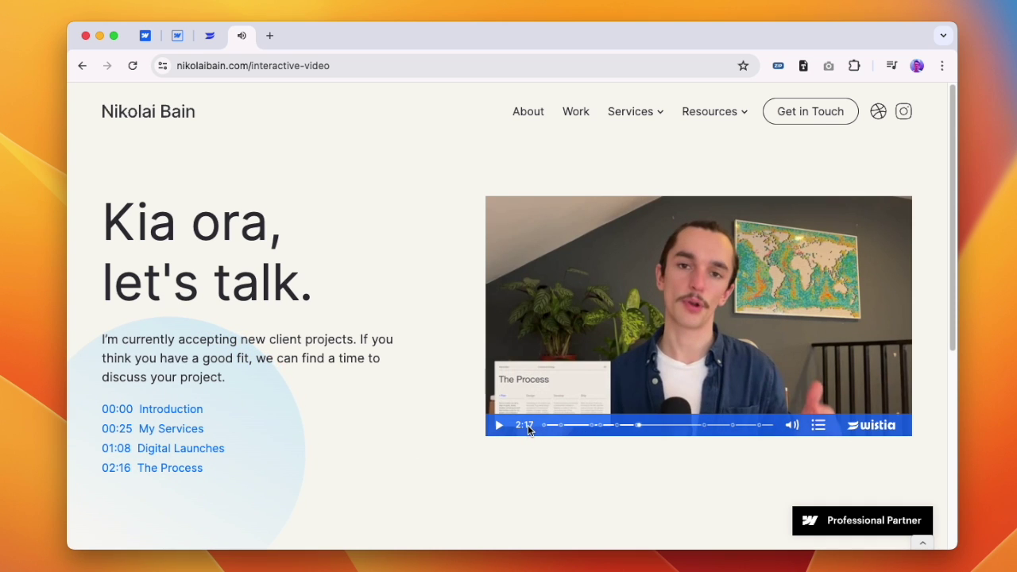